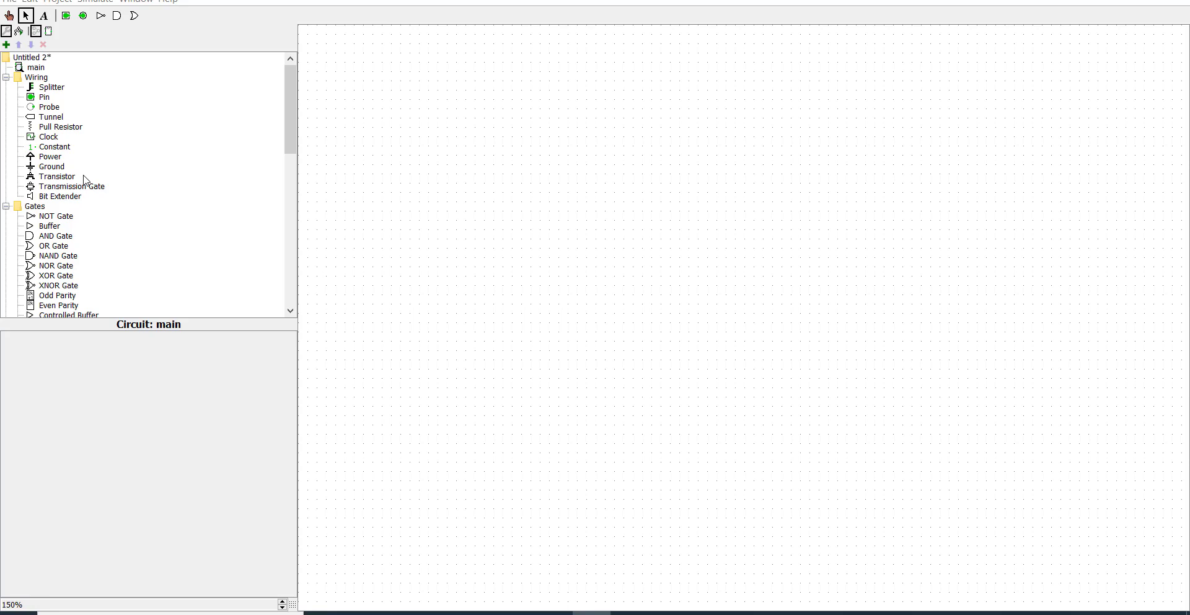
Scroll the component tree down to the Memory group's J-K Flip-Flop
scroll(86, 179, "down", 2)
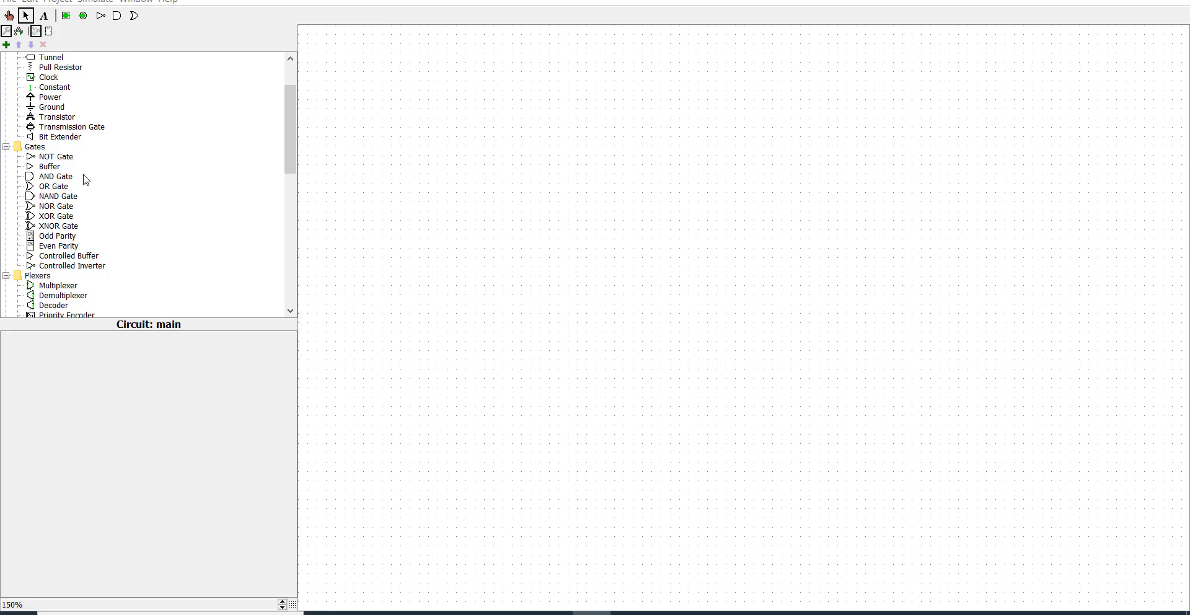
scroll(85, 179, "down", 2)
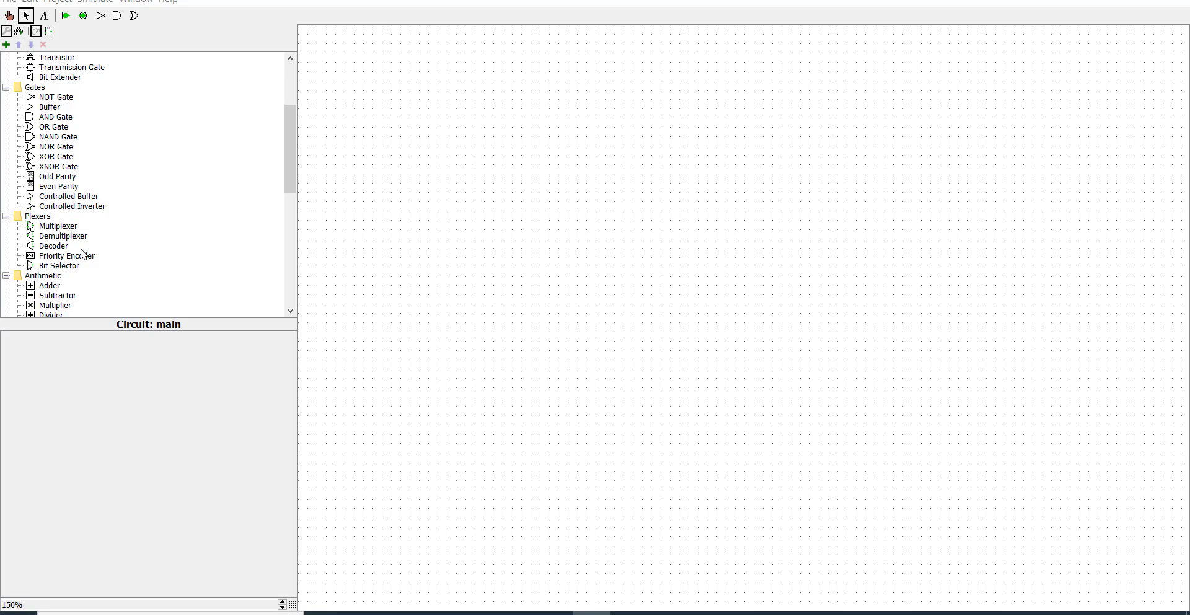
scroll(84, 254, "down", 5)
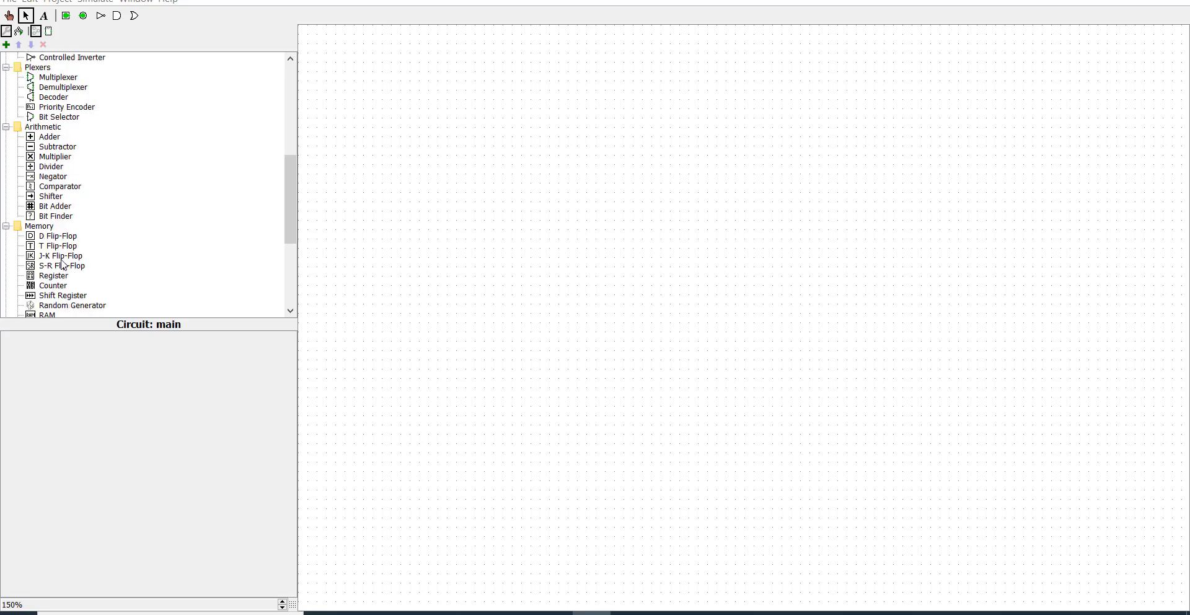
Place four J-K flip-flops in a horizontal row across the canvas
left_click(60, 255)
left_click(494, 163)
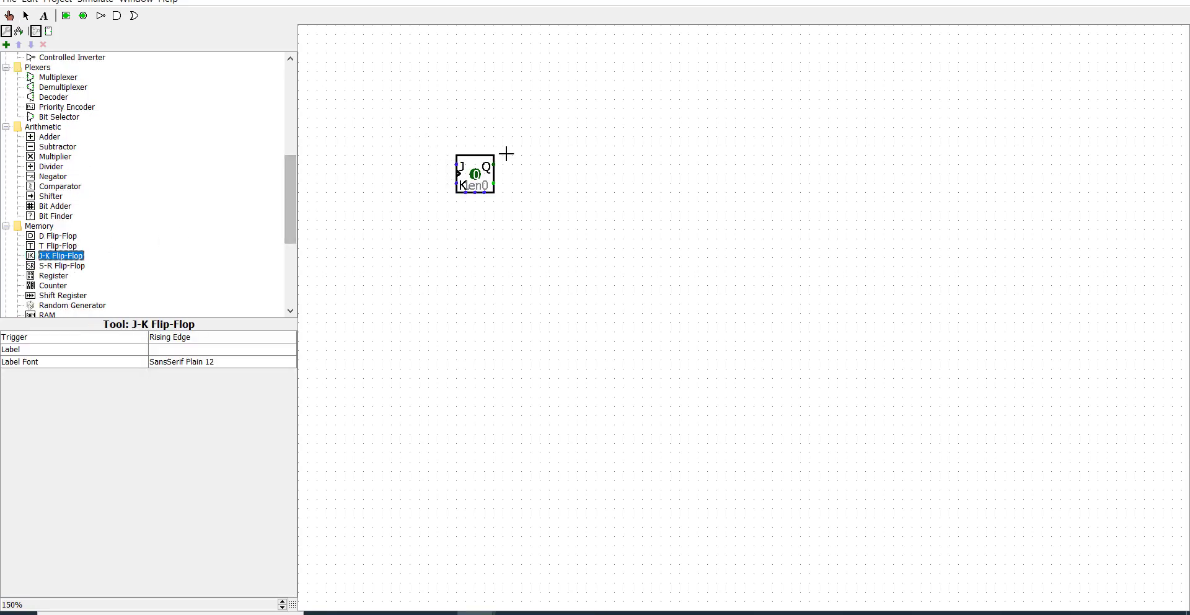
left_click(606, 162)
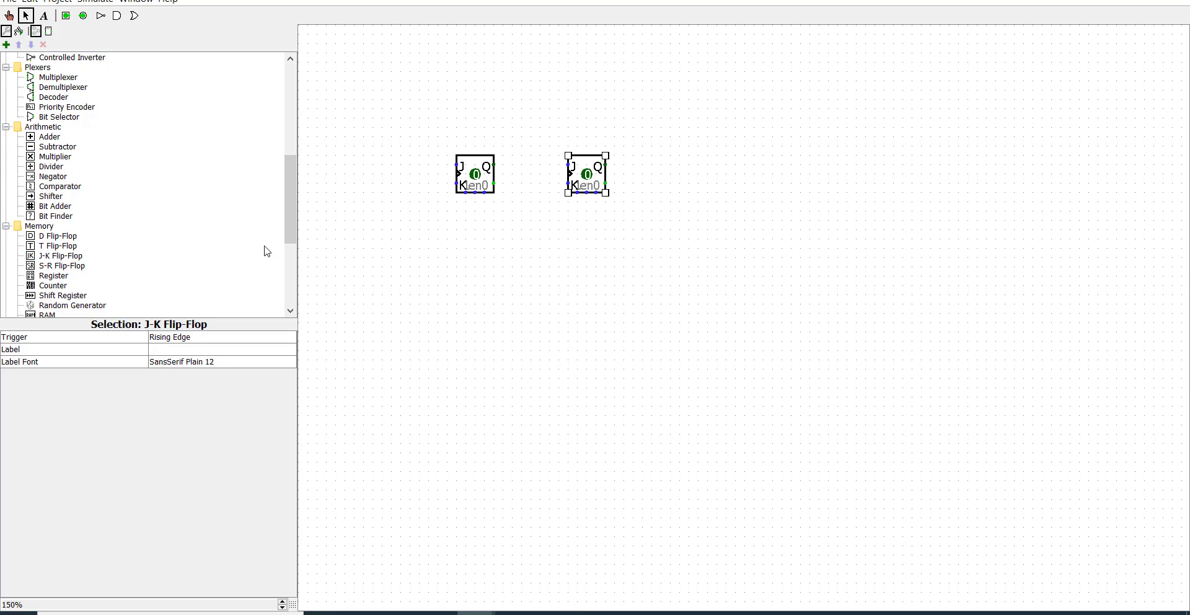
left_click(61, 255)
left_click(717, 163)
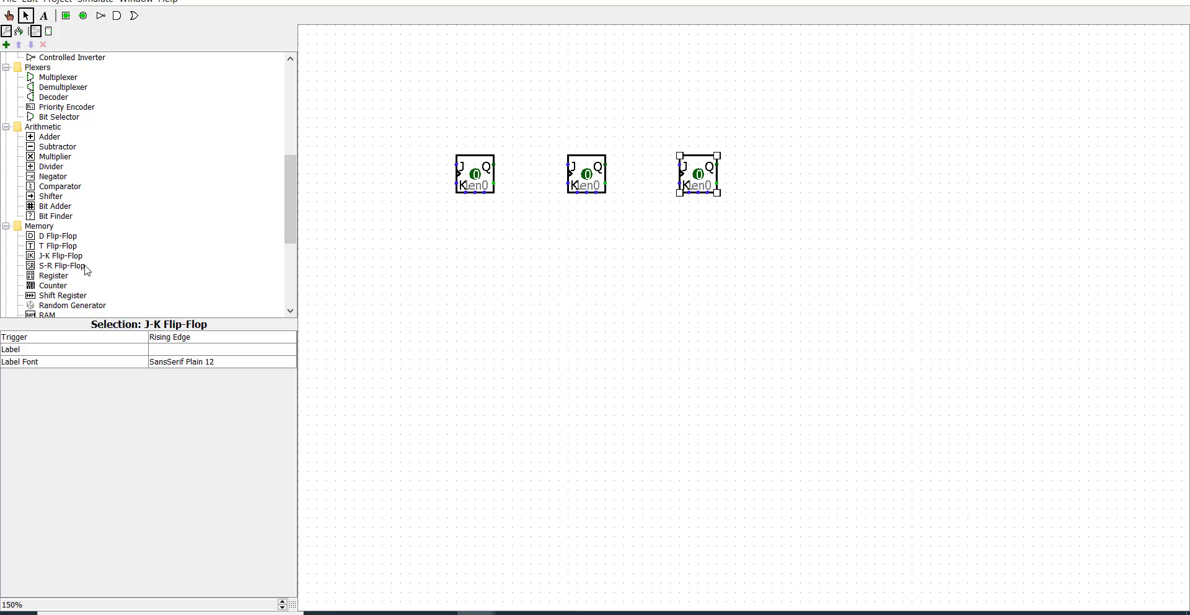
left_click(60, 256)
left_click(839, 165)
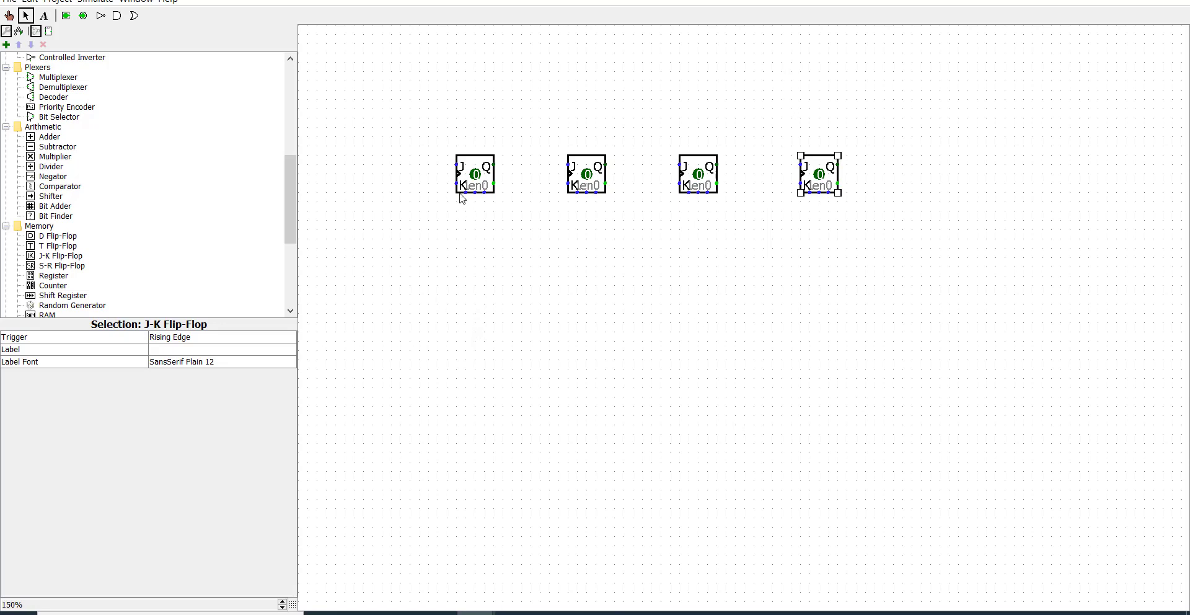
Change each of the four flip-flops' Trigger from Rising Edge to Falling Edge
left_click(478, 172)
left_click(206, 341)
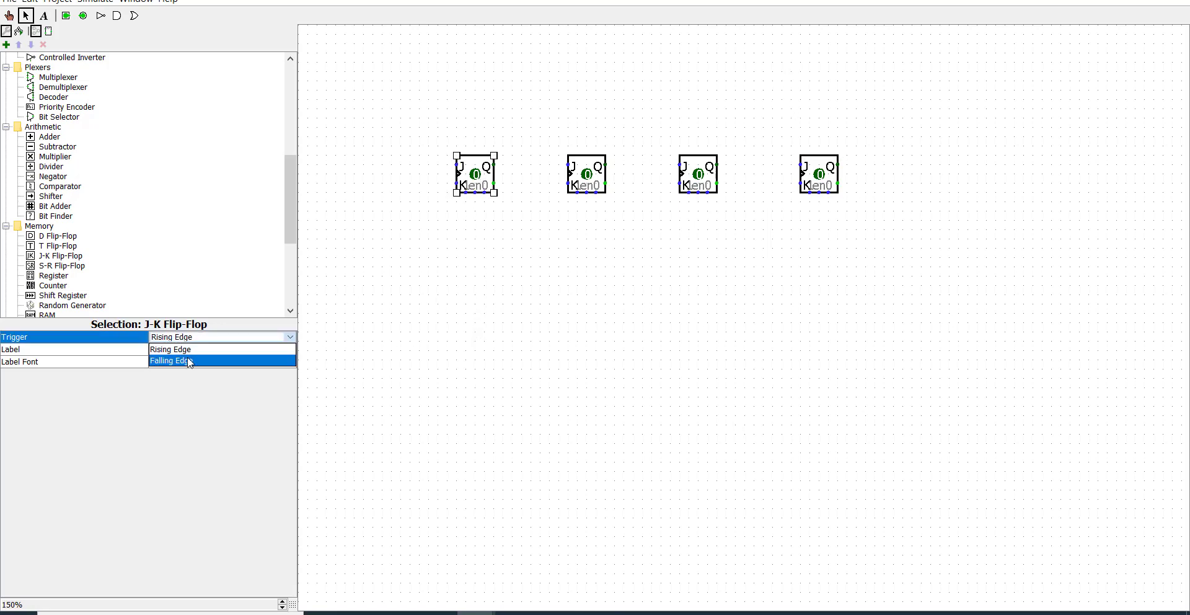
left_click(189, 361)
left_click(580, 182)
left_click(192, 337)
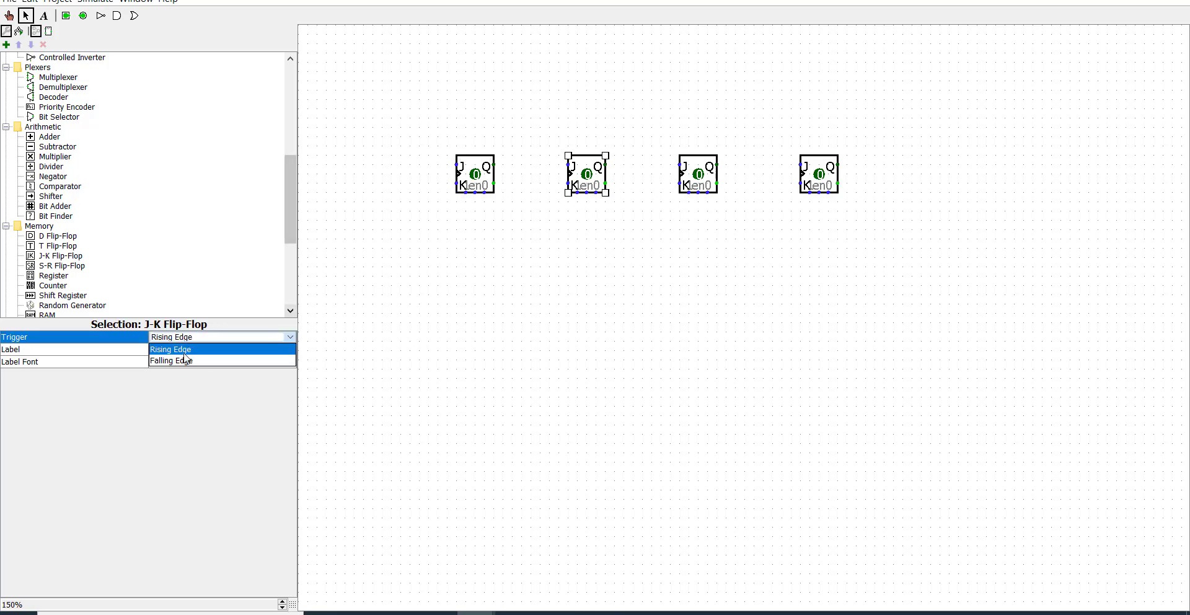
left_click(184, 361)
left_click(679, 191)
left_click(248, 337)
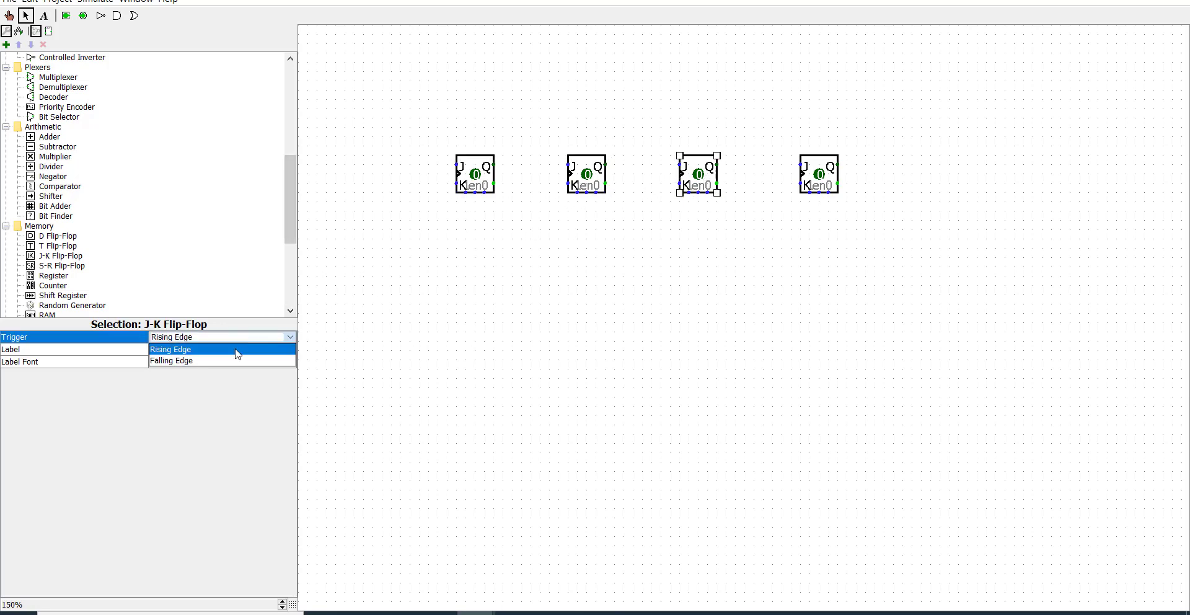
left_click(221, 359)
left_click(822, 178)
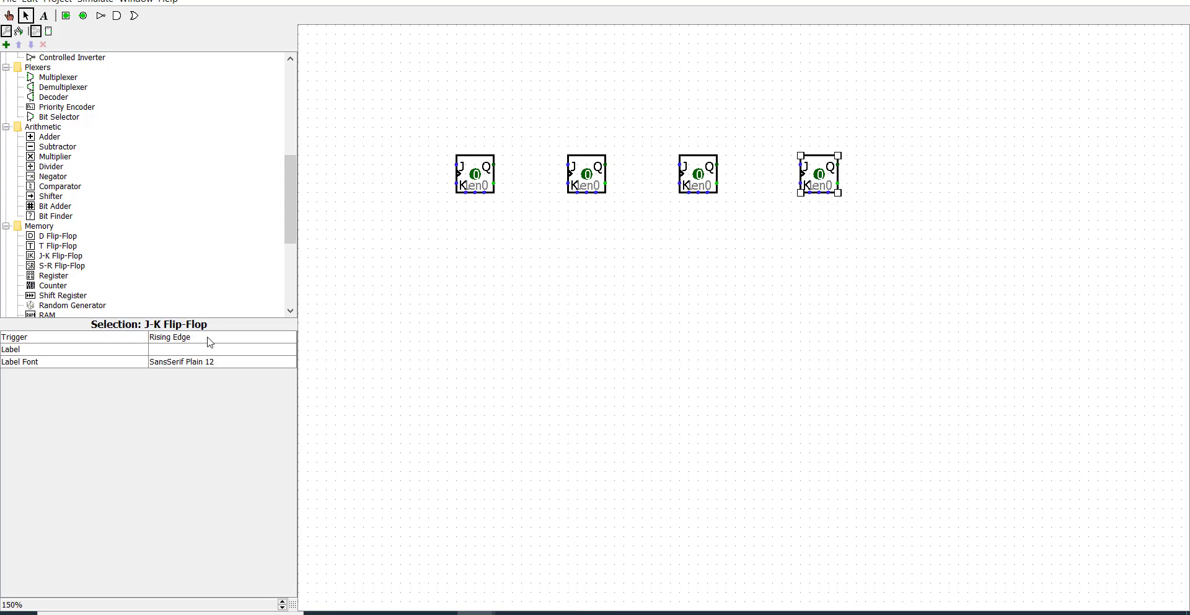
left_click(207, 340)
left_click(235, 360)
Add a power source with a line above the row feeding every flip-flop's J and K inputs
scroll(73, 118, "up", 9)
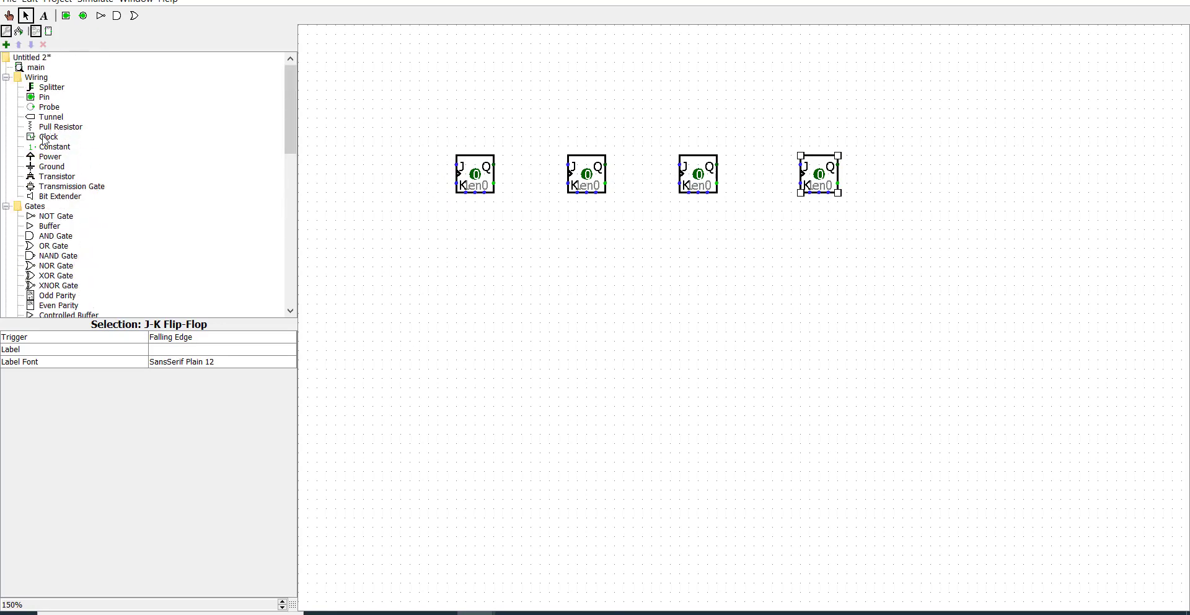
left_click(41, 159)
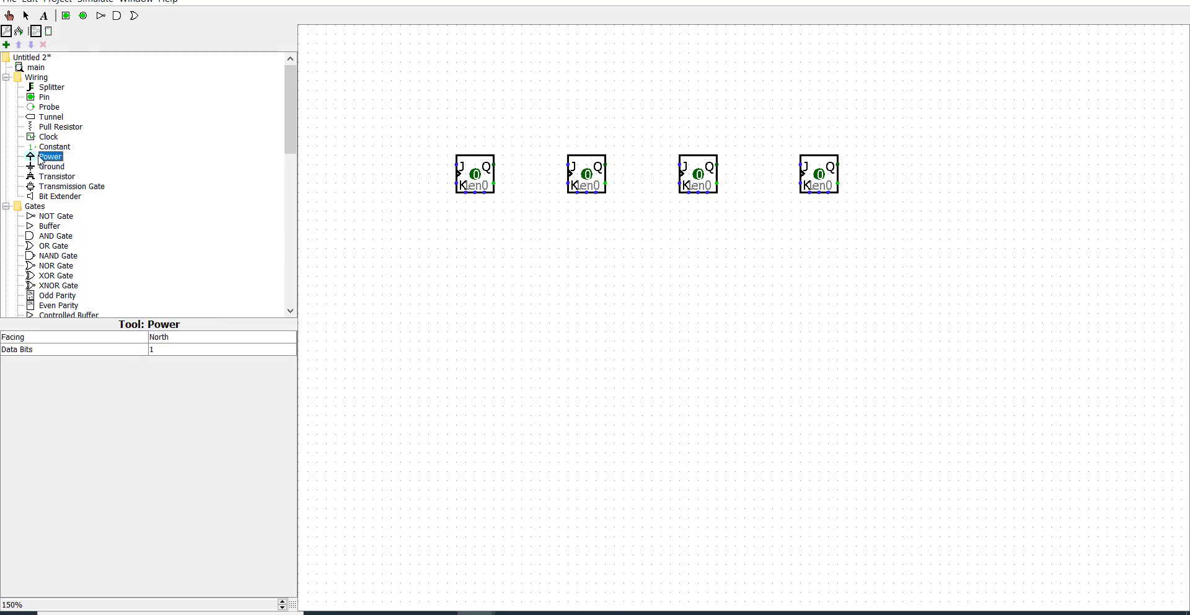
left_click(388, 76)
left_click_drag(391, 81, 868, 90)
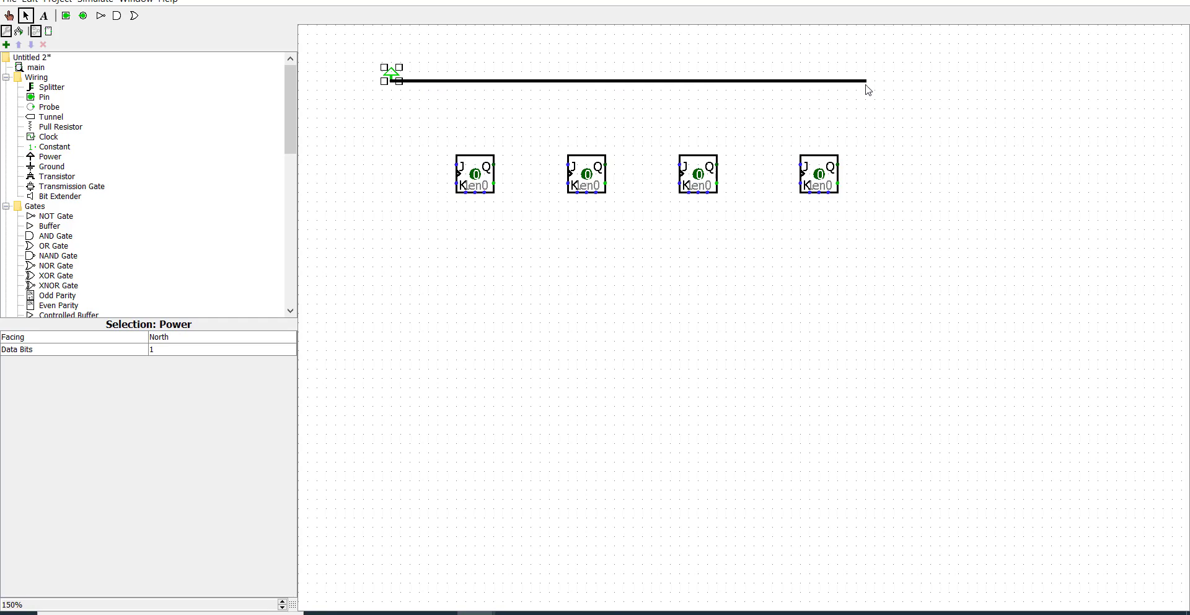
left_click_drag(791, 80, 791, 164)
left_click(668, 90)
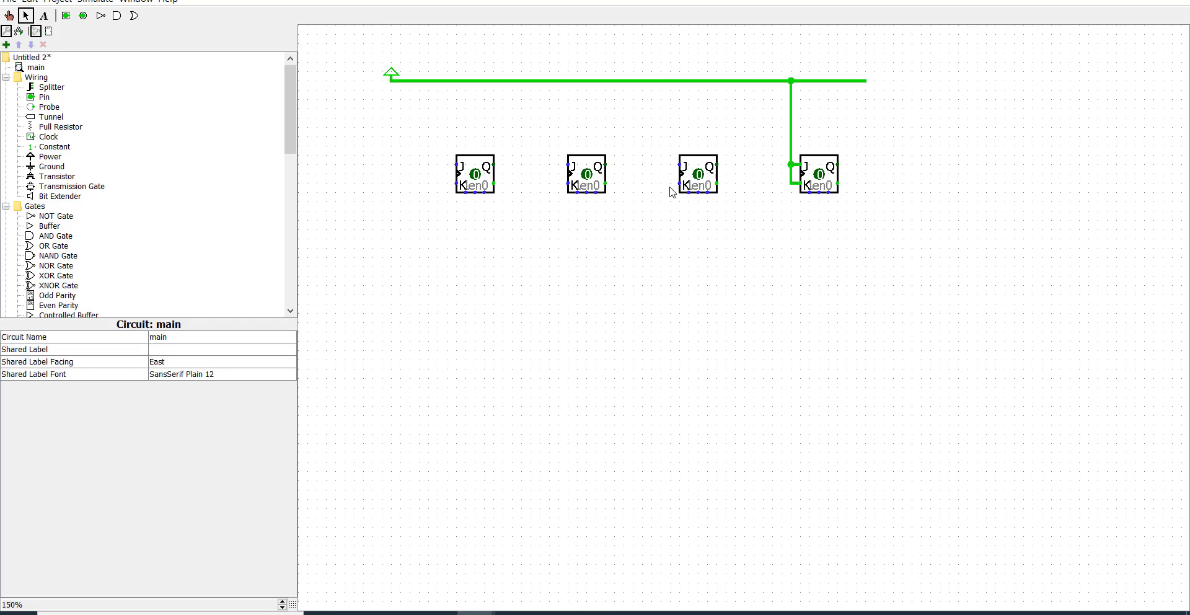
left_click_drag(669, 80, 678, 183)
left_click_drag(679, 164, 669, 164)
left_click_drag(558, 80, 567, 164)
left_click_drag(446, 80, 447, 164)
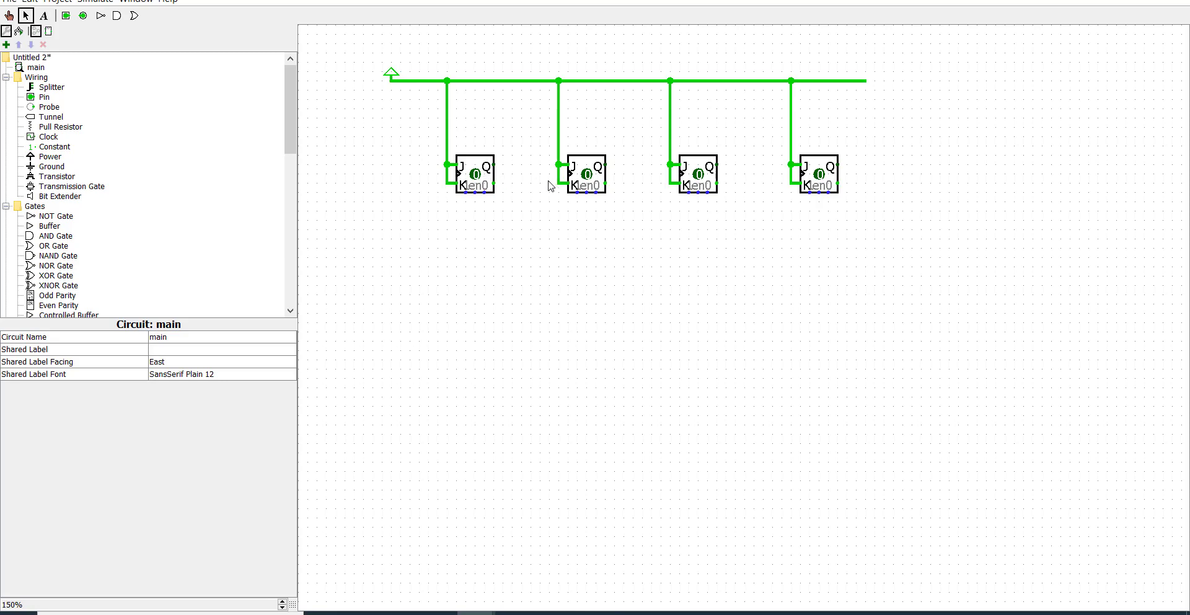
Wire each flip-flop's Q output to the next flip-flop's clock input
mouse_move(494, 182)
left_mouse_down()
mouse_move(747, 184)
mouse_move(754, 173)
mouse_move(800, 173)
left_mouse_up()
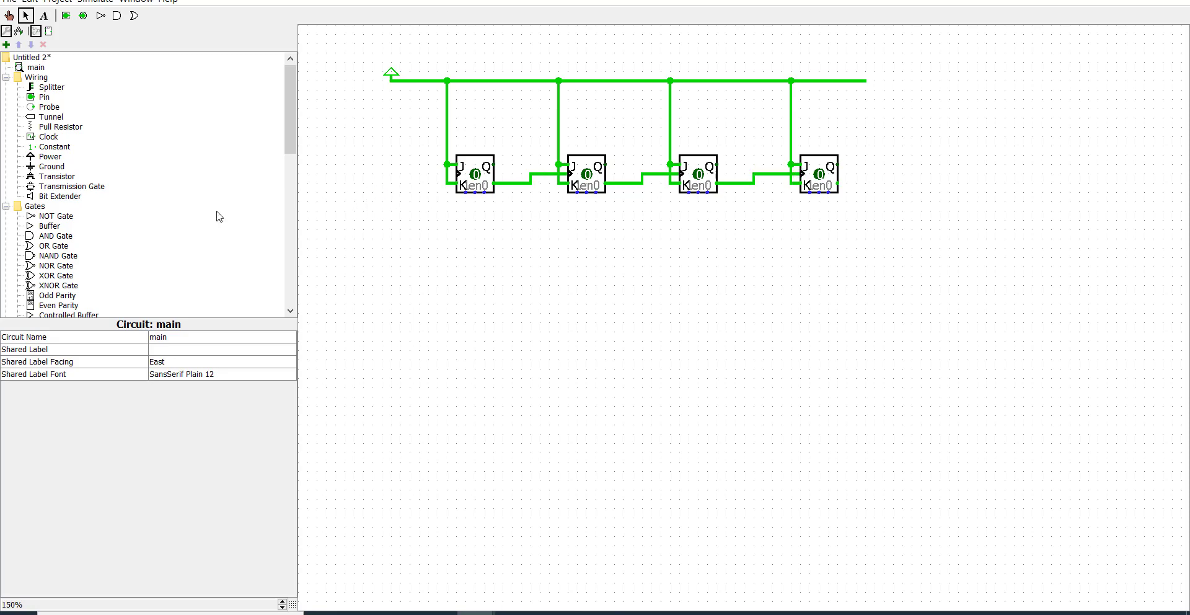
scroll(84, 264, "down", 2)
scroll(98, 203, "up", 2)
scroll(50, 177, "down", 2)
scroll(50, 176, "up", 2)
Wire a clock to the first flip-flop's clock input and toggle it high and back low
left_click(49, 137)
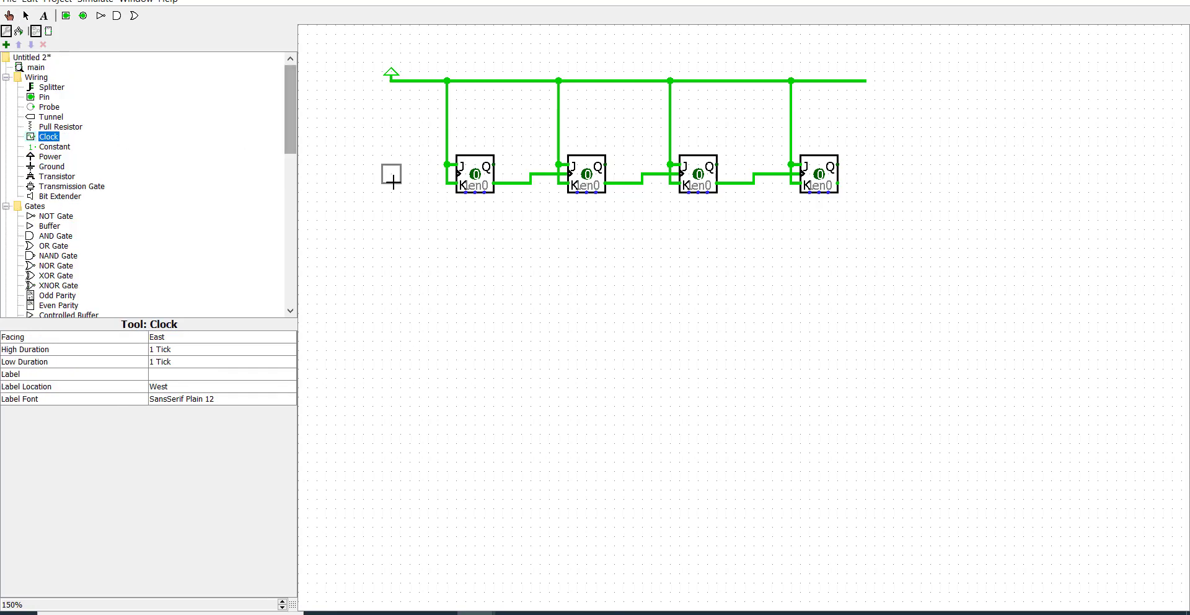
left_click(394, 202)
mouse_move(394, 202)
left_mouse_down()
mouse_move(419, 206)
mouse_move(419, 174)
mouse_move(457, 174)
left_mouse_up()
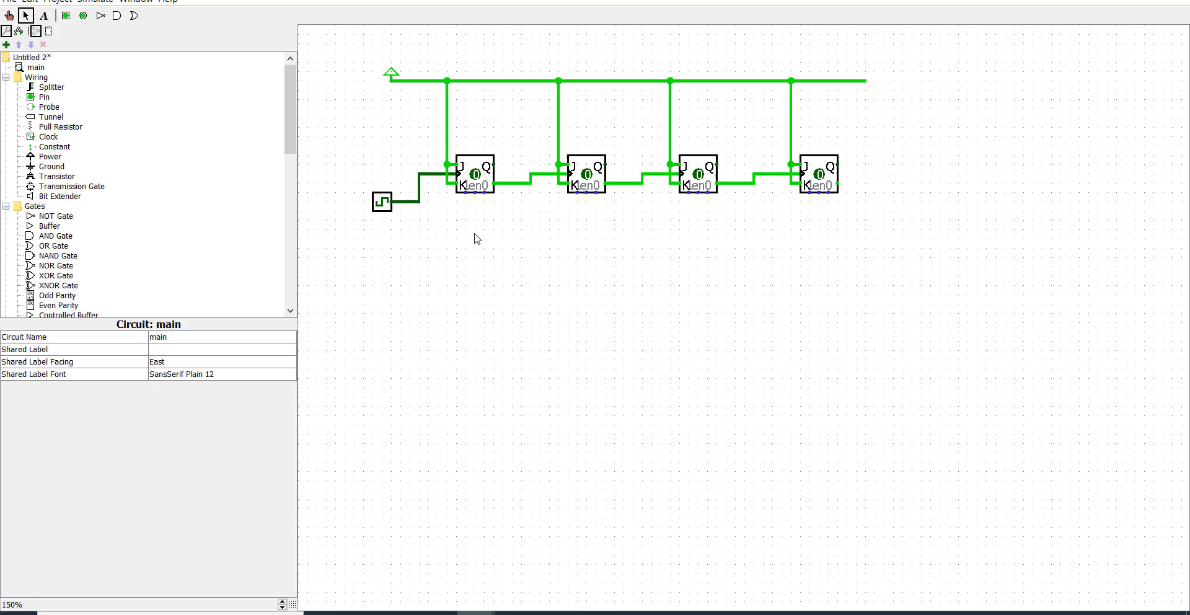
left_click(9, 15)
left_click(383, 212)
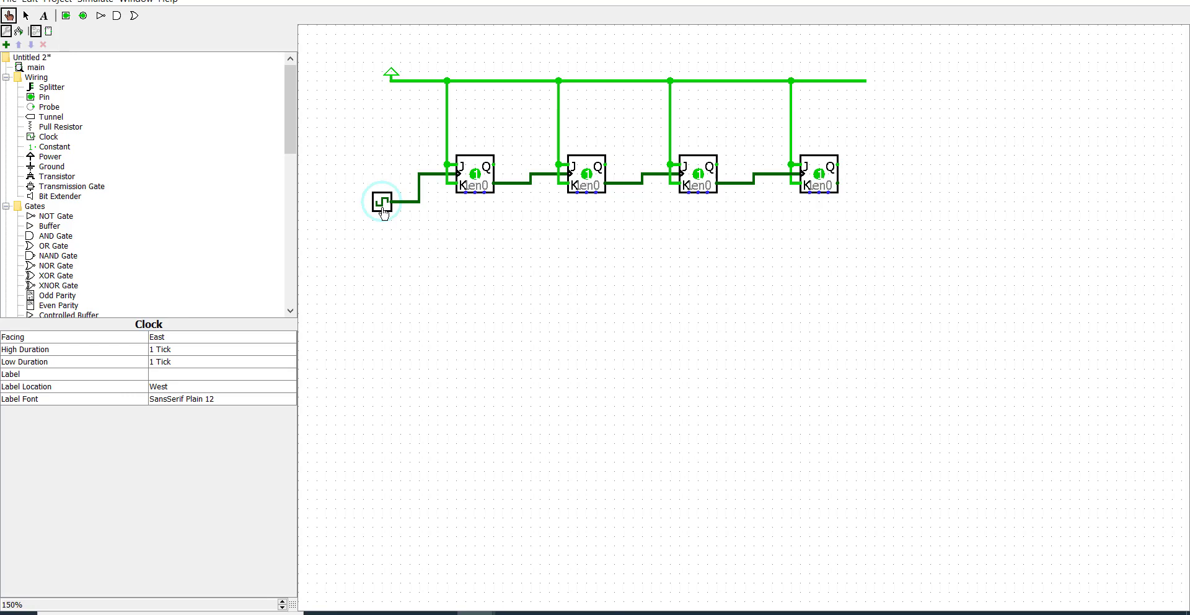
left_click(382, 210)
Pulse the clock once, then add labels MSB under the fourth flip-flop and LSB under the first
left_click(383, 209)
left_click(382, 210)
left_click(44, 15)
left_click(815, 227)
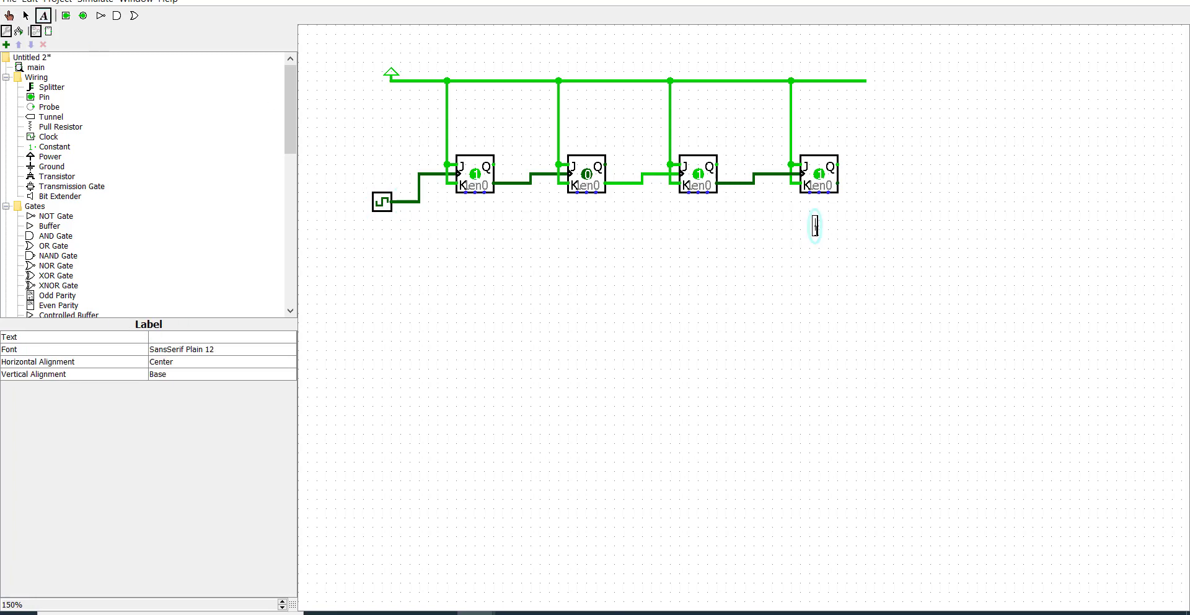
type("MSB")
left_click(461, 226)
type("LSB")
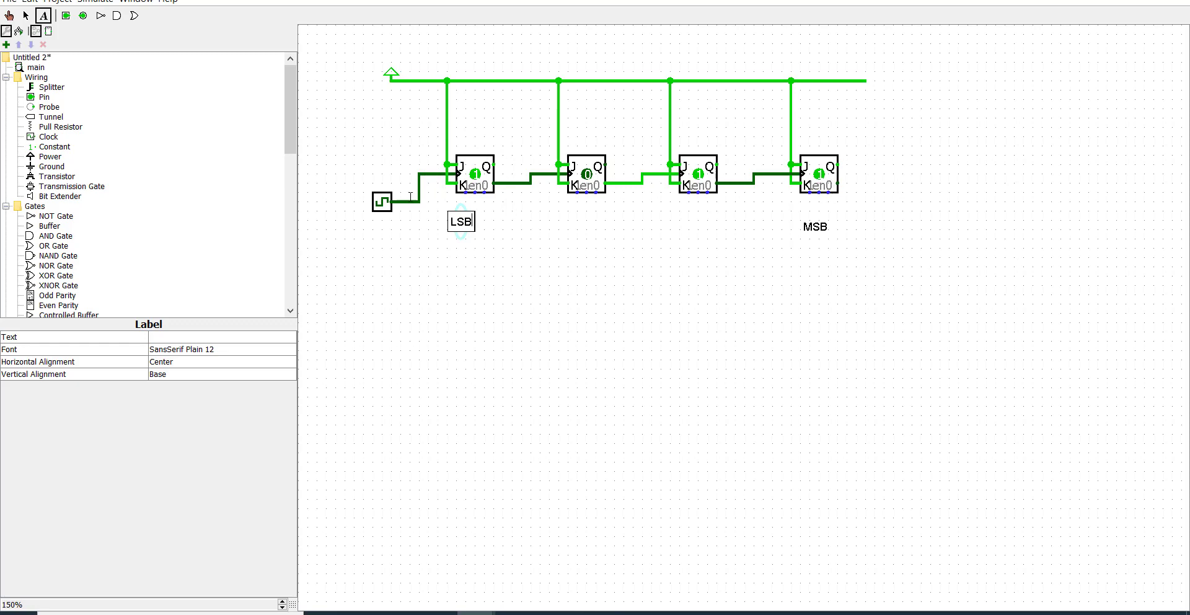
left_click(9, 16)
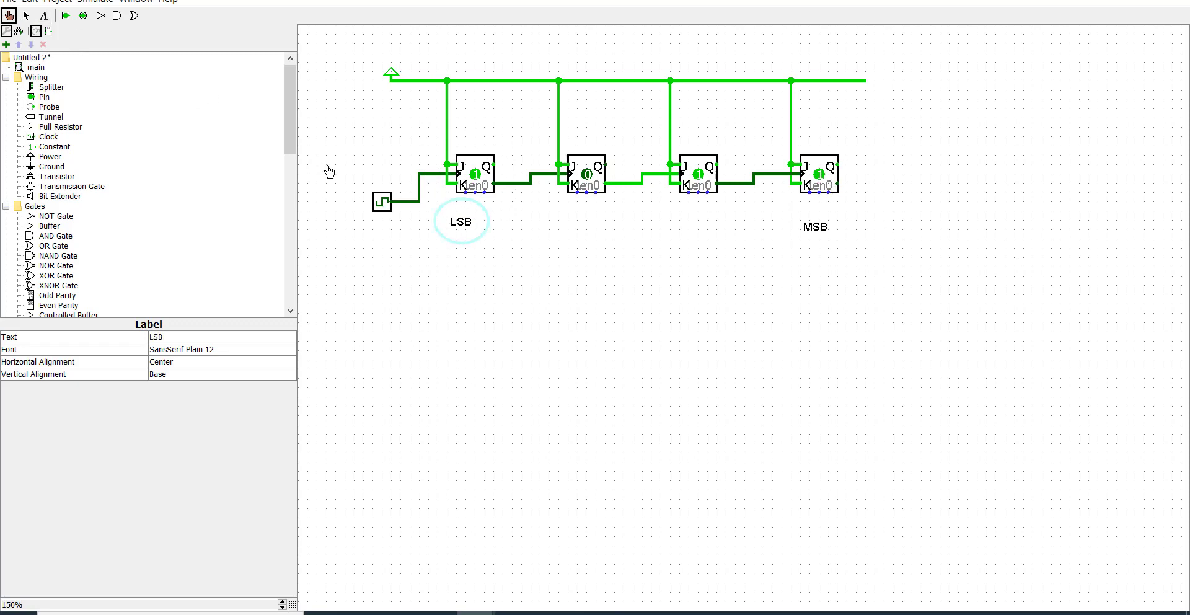
Pulse the clock repeatedly, stepping the counter down until all four flip-flops read 0
left_click(382, 202)
left_click(383, 202)
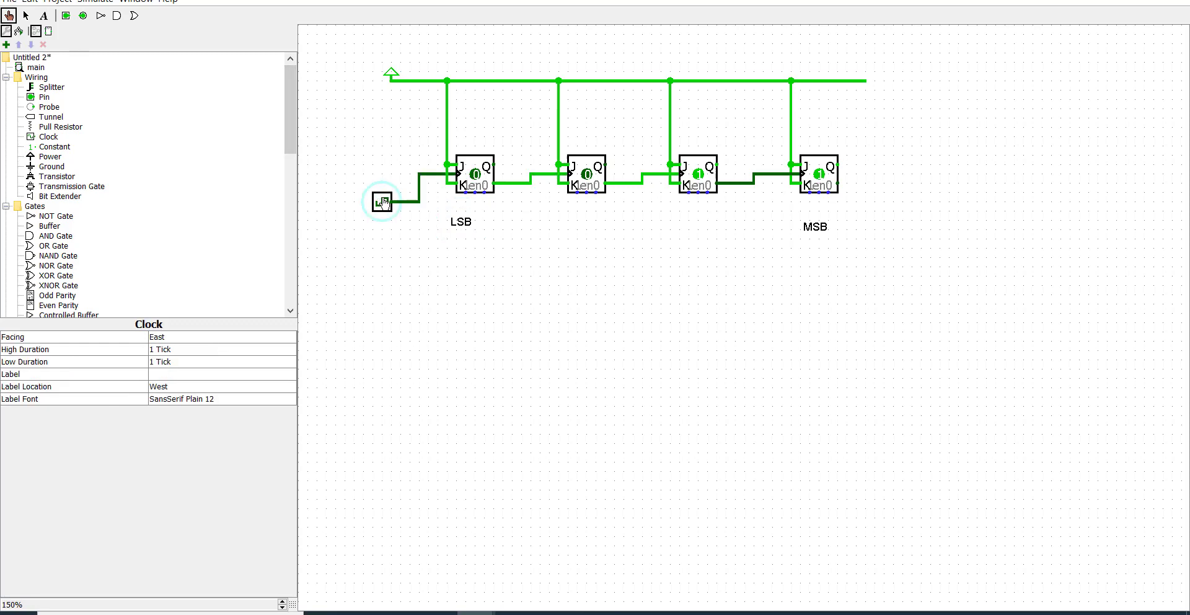
left_click(383, 202)
left_click(383, 202)
left_click(383, 202)
left_click(383, 202)
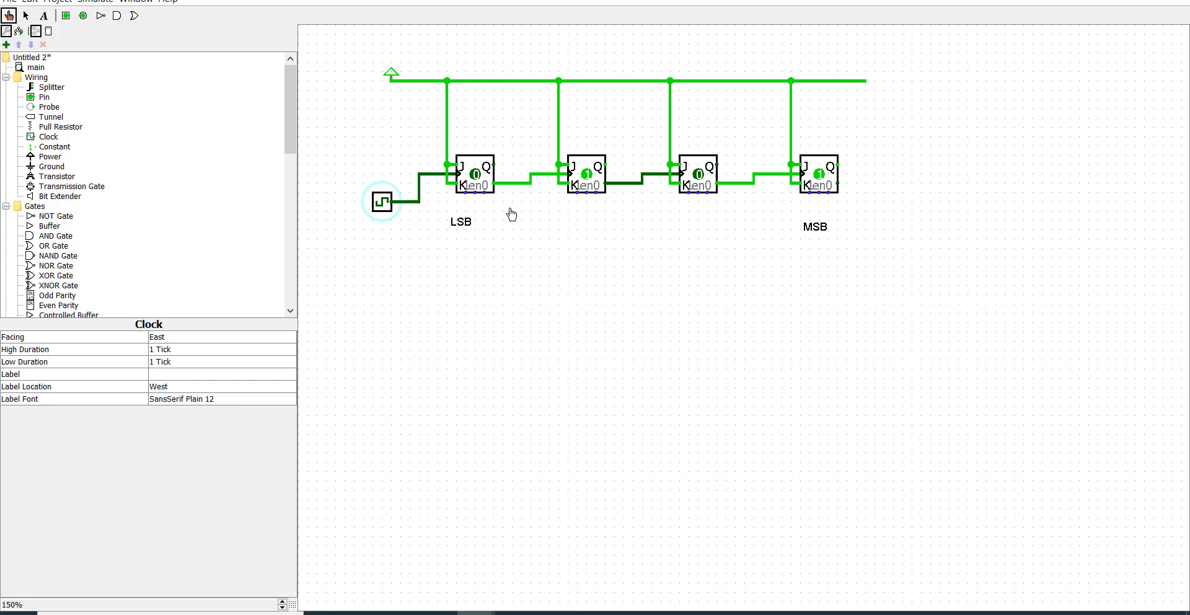
left_click(392, 204)
left_click(392, 205)
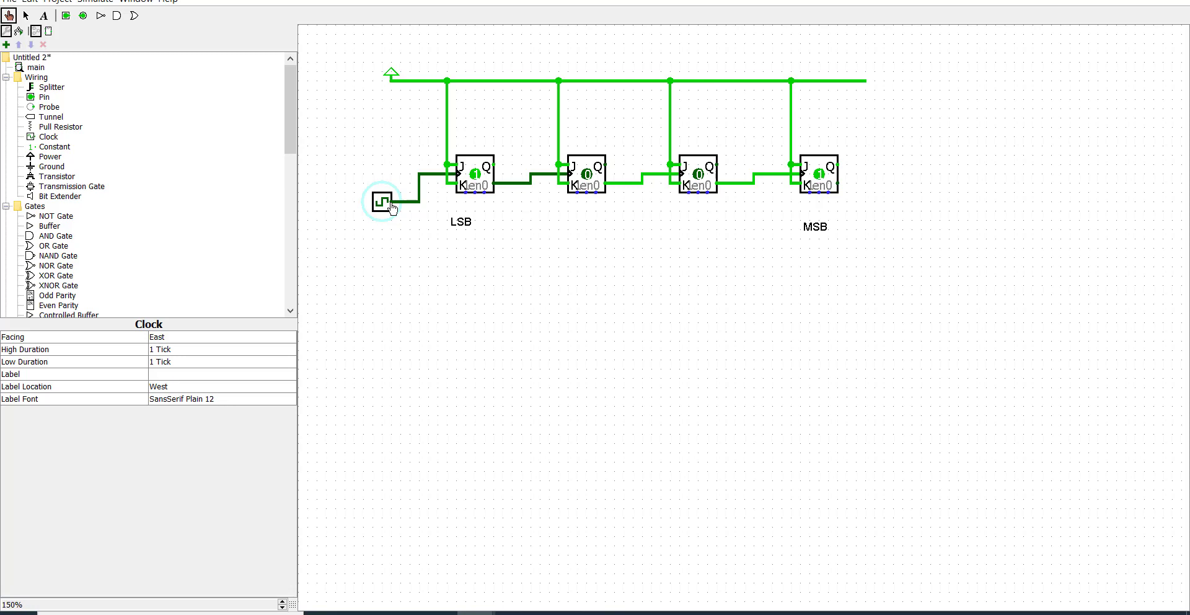
left_click(392, 205)
left_click(392, 204)
left_click(391, 204)
left_click(392, 205)
left_click(392, 205)
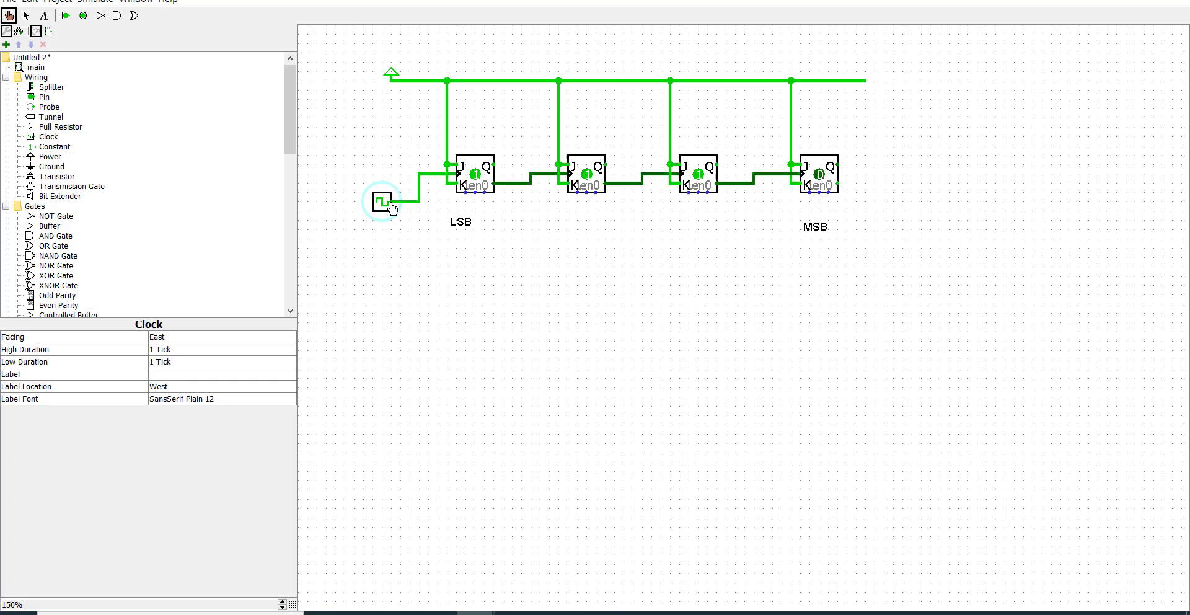
left_click(392, 204)
left_click(392, 205)
left_click(392, 204)
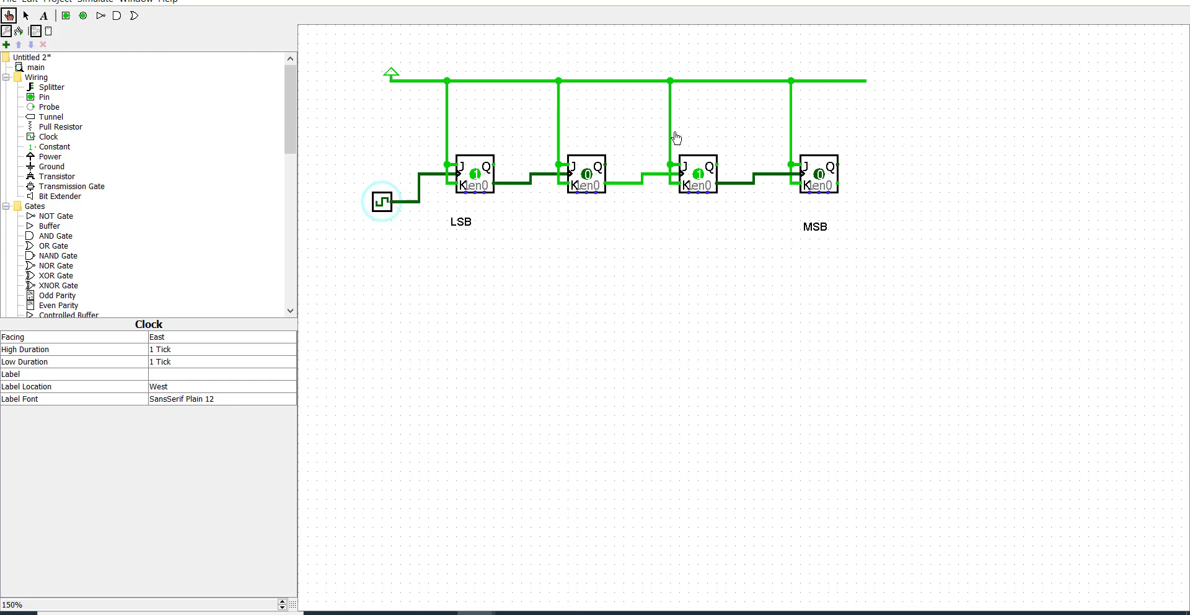
left_click(388, 203)
left_click(385, 204)
left_click(384, 205)
left_click(384, 204)
left_click(385, 205)
left_click(384, 205)
left_click(384, 205)
left_click(385, 205)
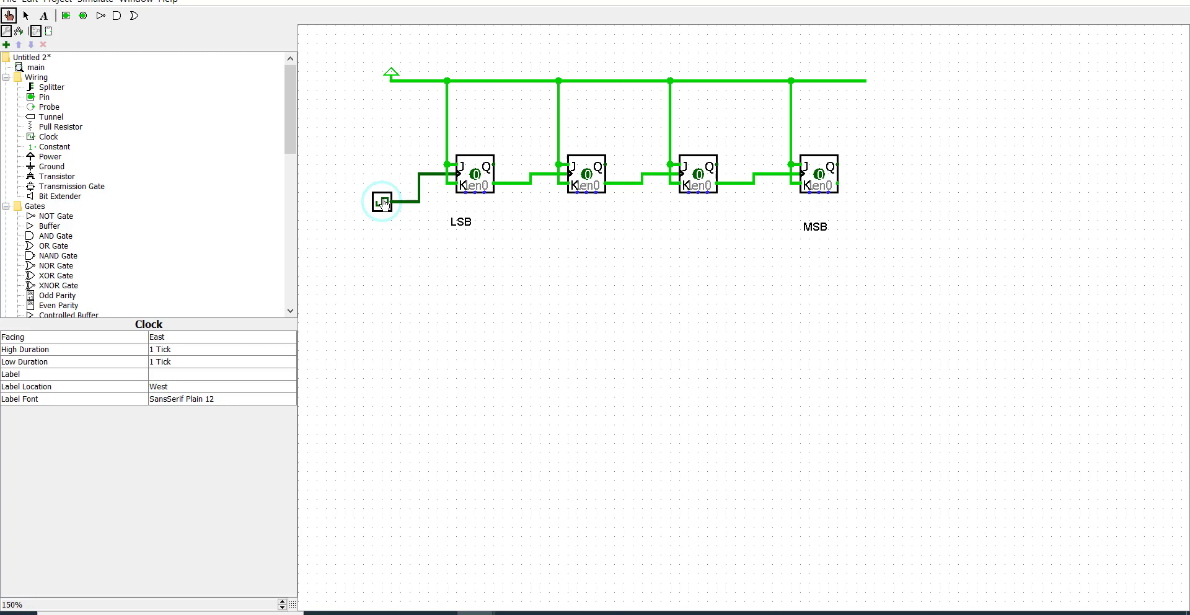
left_click(384, 205)
left_click(384, 205)
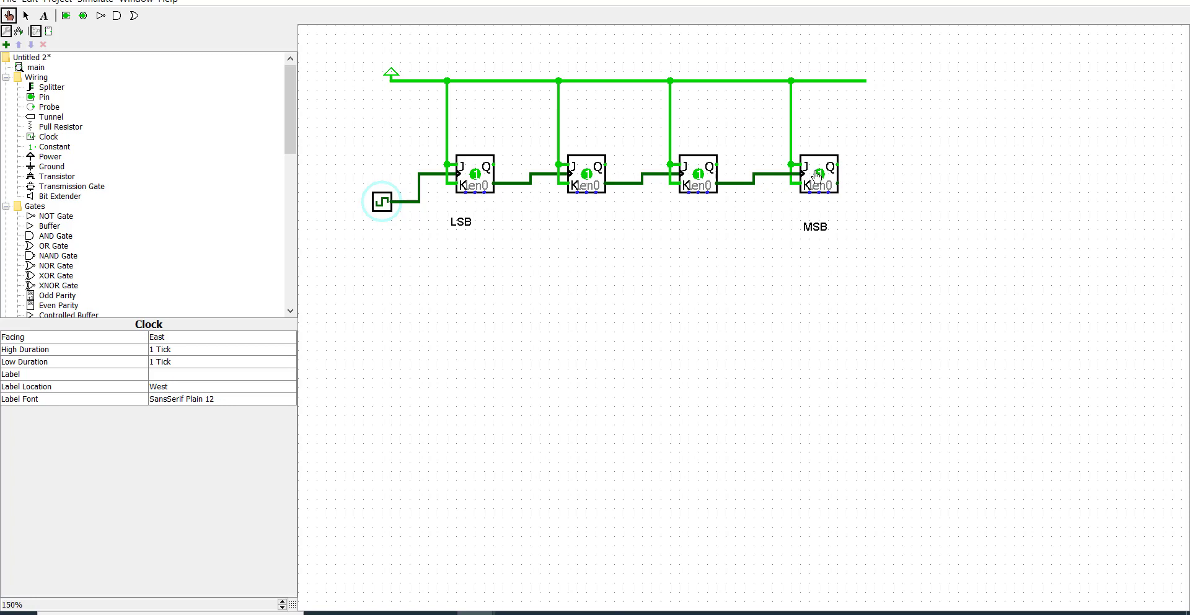
left_click(592, 181)
Draw wires from all four flip-flops' Q outputs to a common point right of the MSB flip-flop
left_click(26, 15)
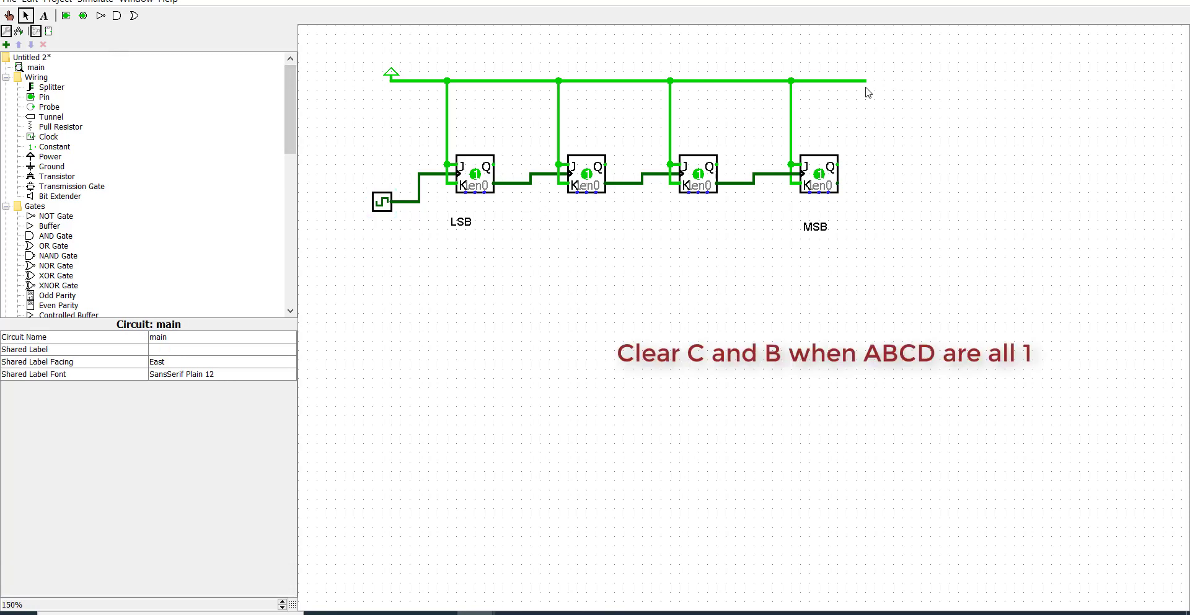
left_click_drag(494, 164, 866, 99)
left_click_drag(606, 164, 876, 108)
left_click_drag(837, 164, 876, 118)
mouse_move(717, 164)
left_mouse_down()
mouse_move(746, 166)
mouse_move(747, 127)
mouse_move(876, 118)
left_mouse_up()
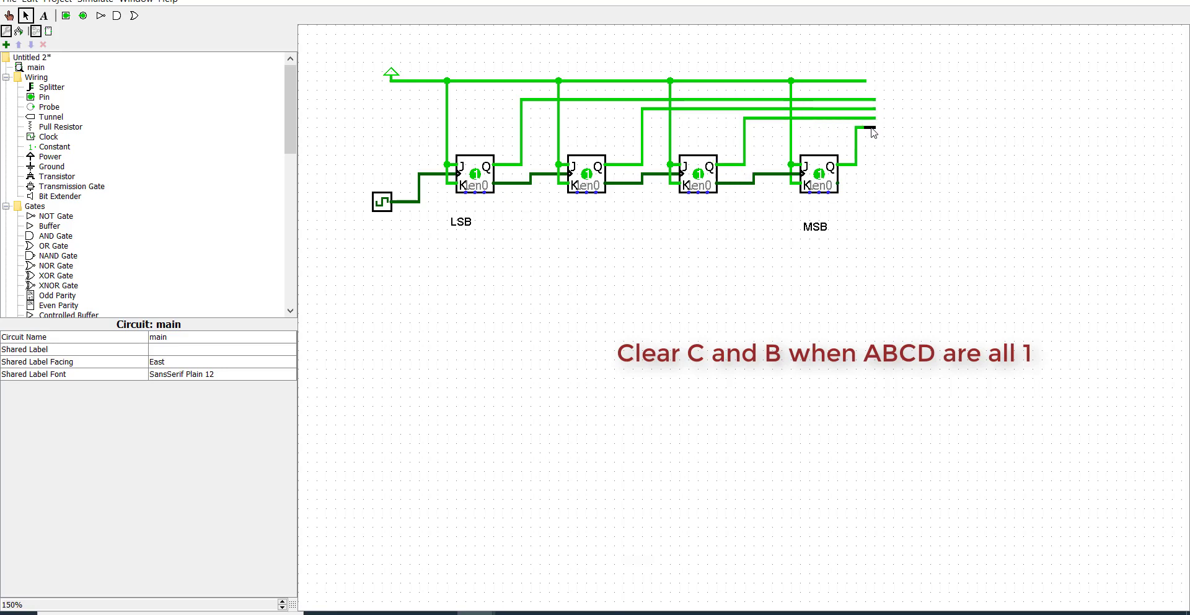
left_click(117, 16)
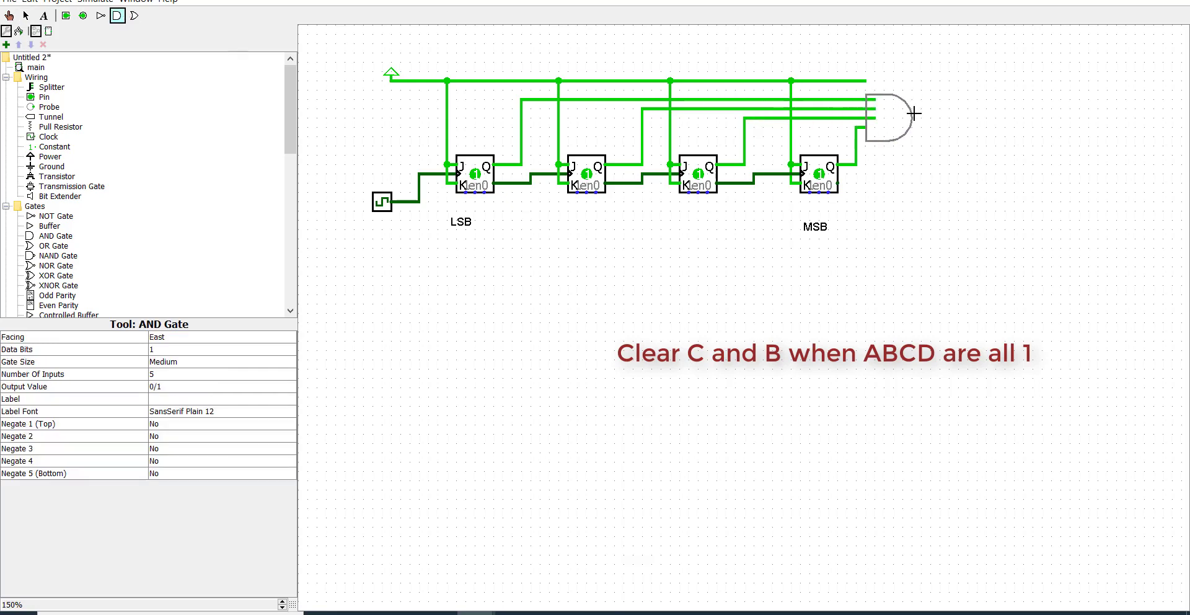
Place the AND gate at the Q wire ends and route its output to the second and third flip-flops' clear inputs
left_click(918, 118)
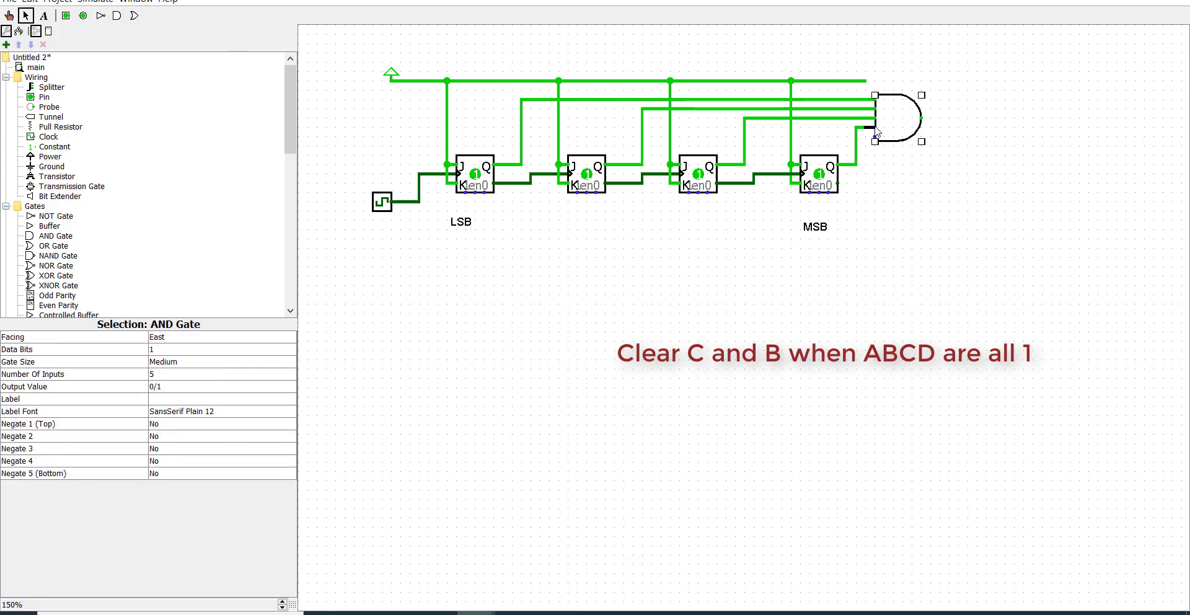
left_click_drag(866, 127, 603, 285)
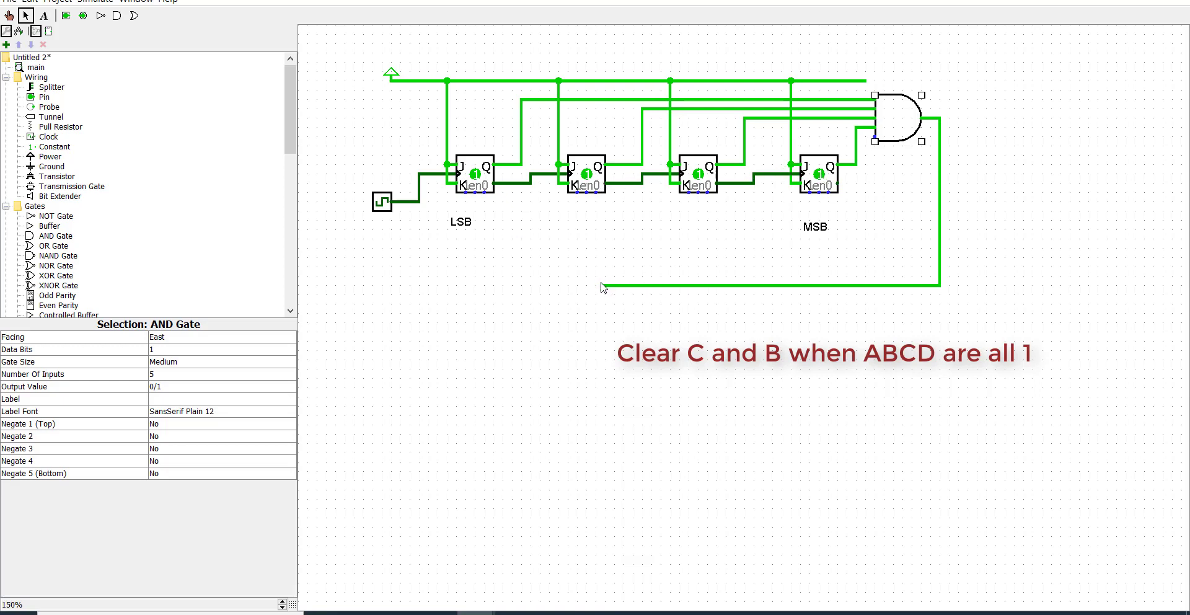
left_click_drag(602, 286, 595, 192)
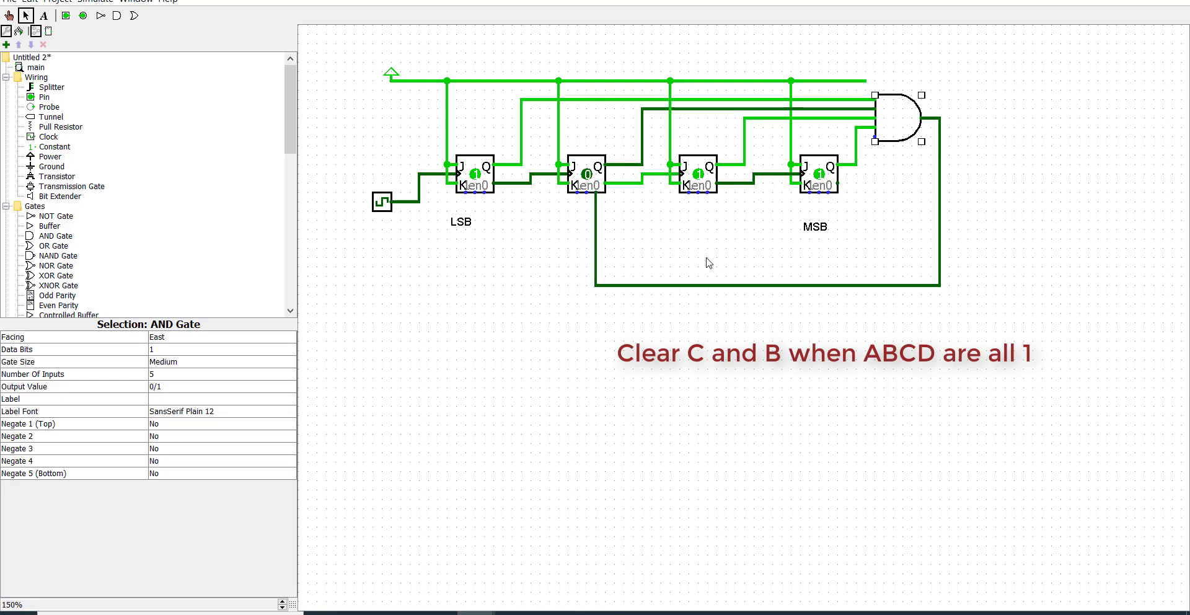
left_click_drag(717, 285, 707, 192)
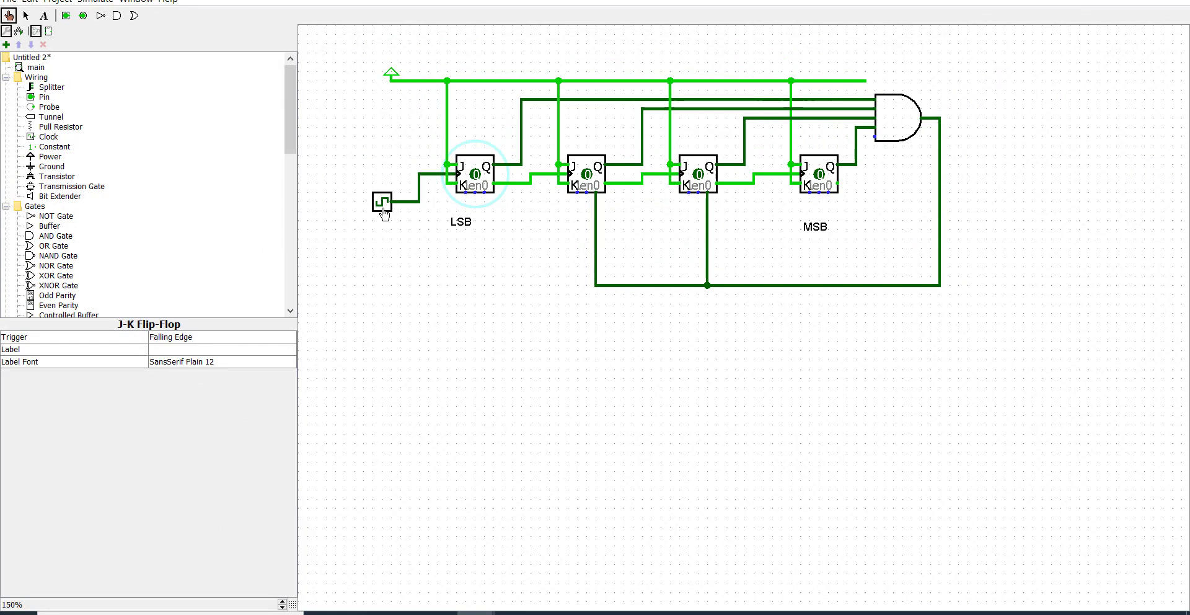
Pulse the clock four times to step past 8, leaving only the LSB flip-flop at 1
left_click(383, 208)
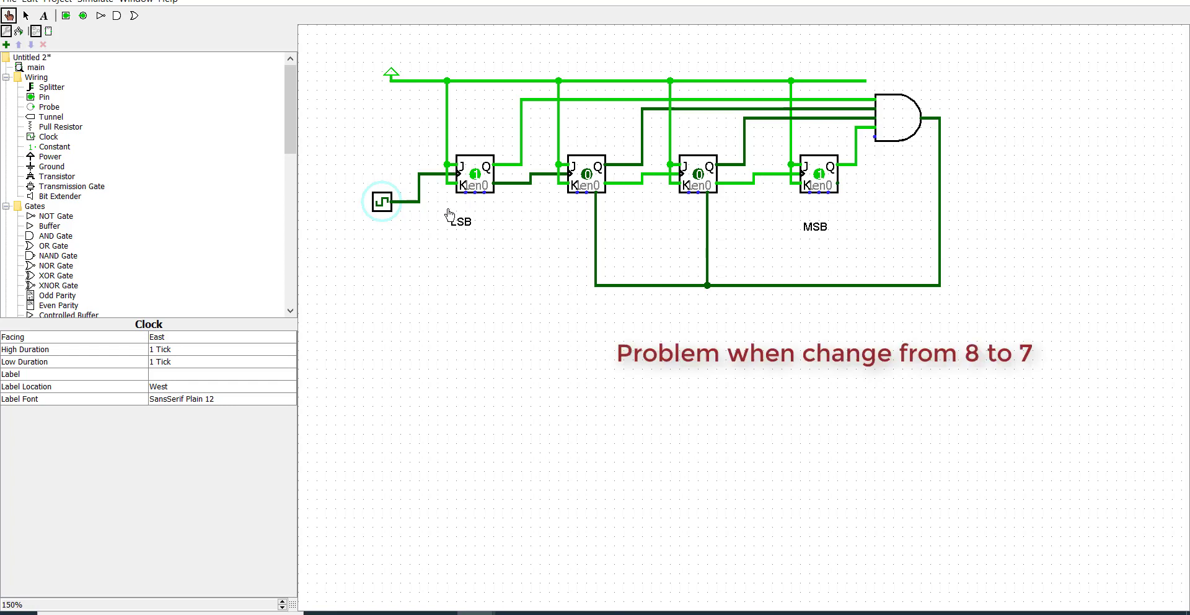
left_click(382, 206)
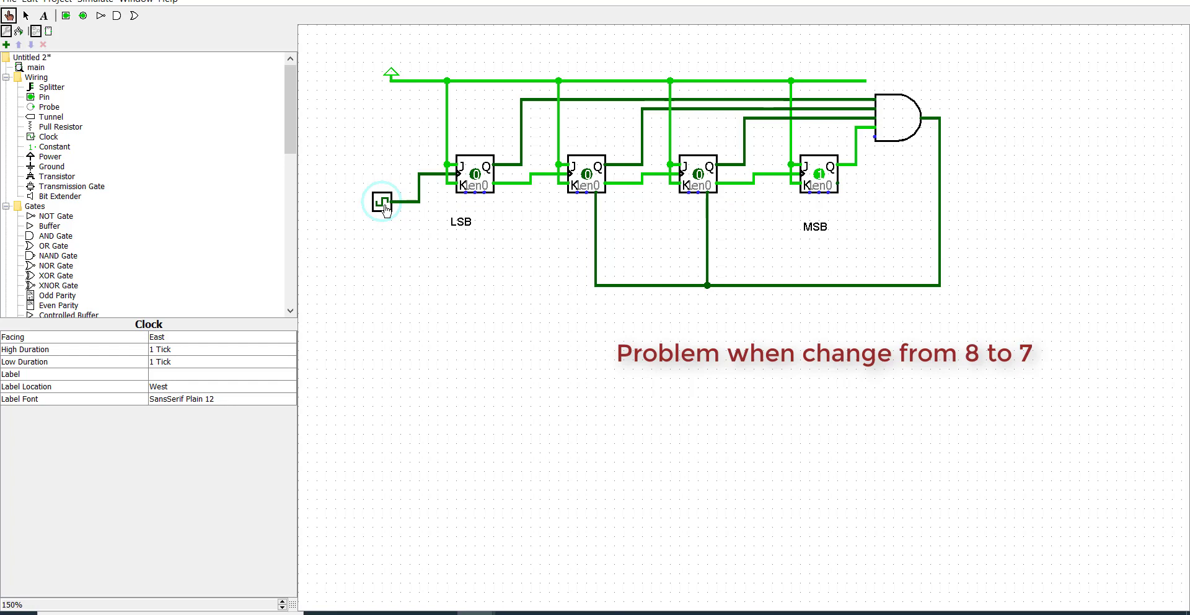
left_click(382, 205)
left_click(383, 204)
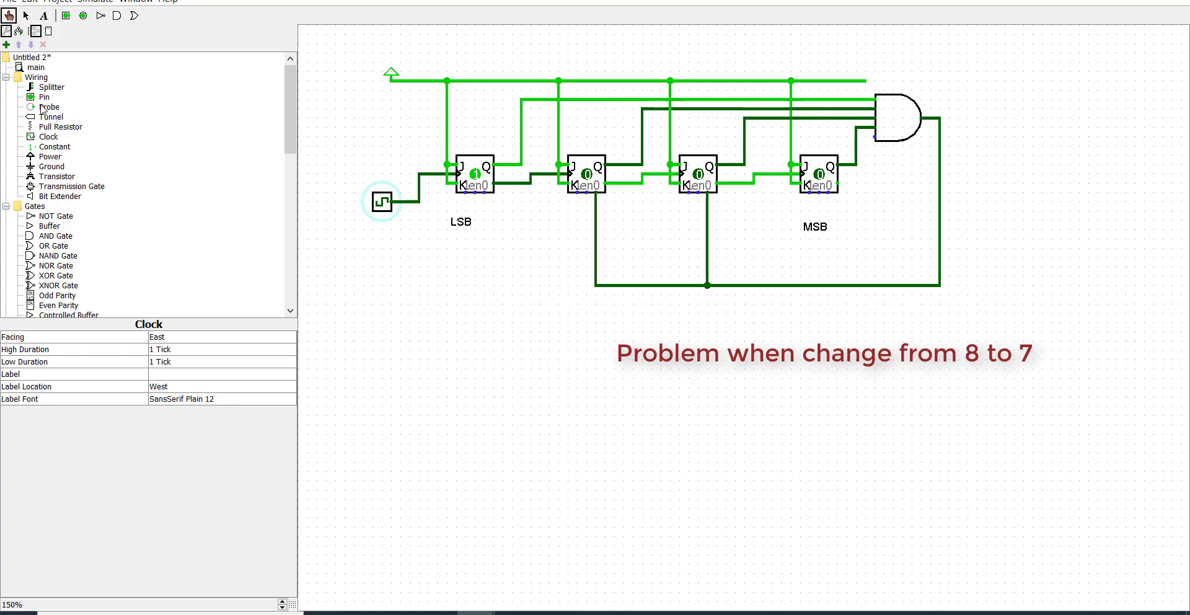
left_click(44, 15)
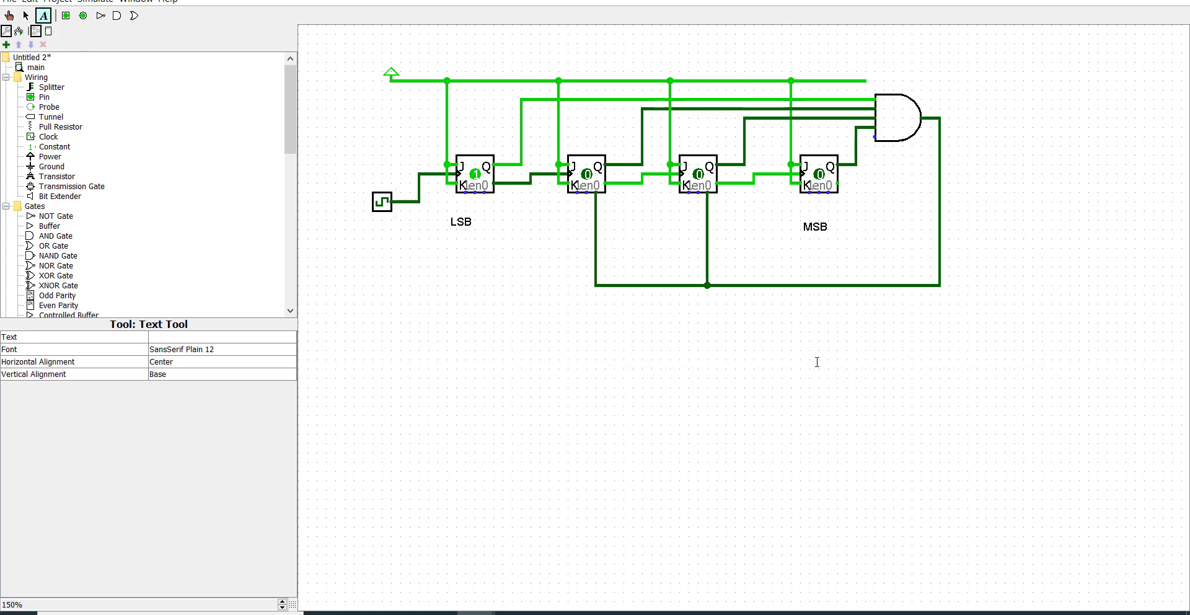
Label the first state-table row 0 0 0 1 beneath the LSB-to-MSB flip-flop columns
left_click(817, 361)
type("1")
left_click(706, 357)
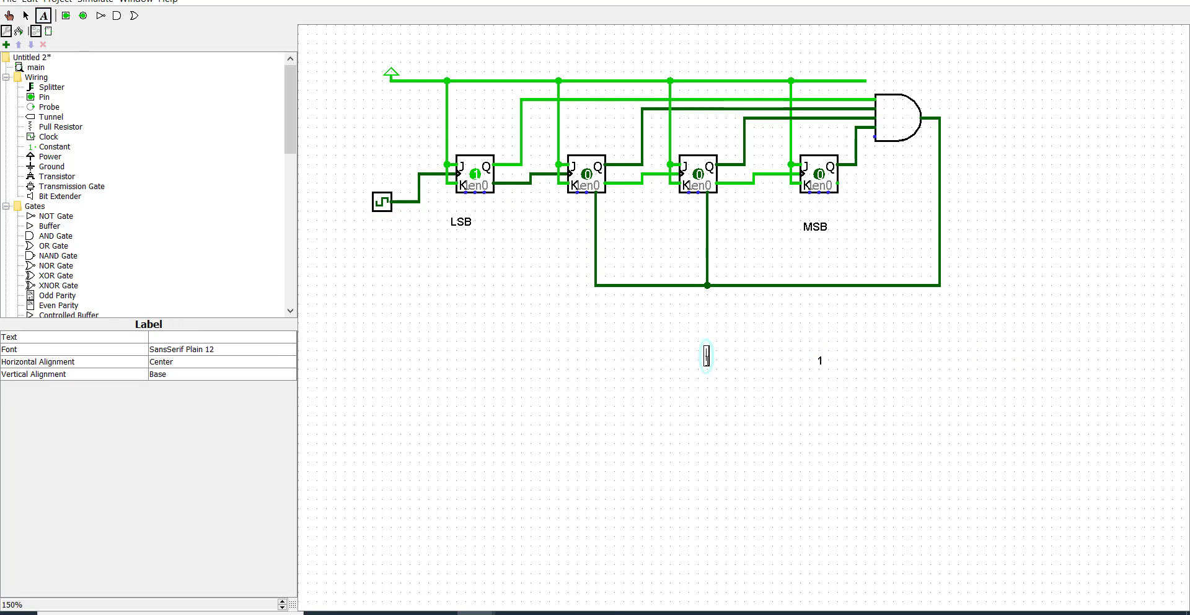
type("0")
left_click(609, 351)
type("0")
left_click(473, 350)
type("0")
left_click(535, 370)
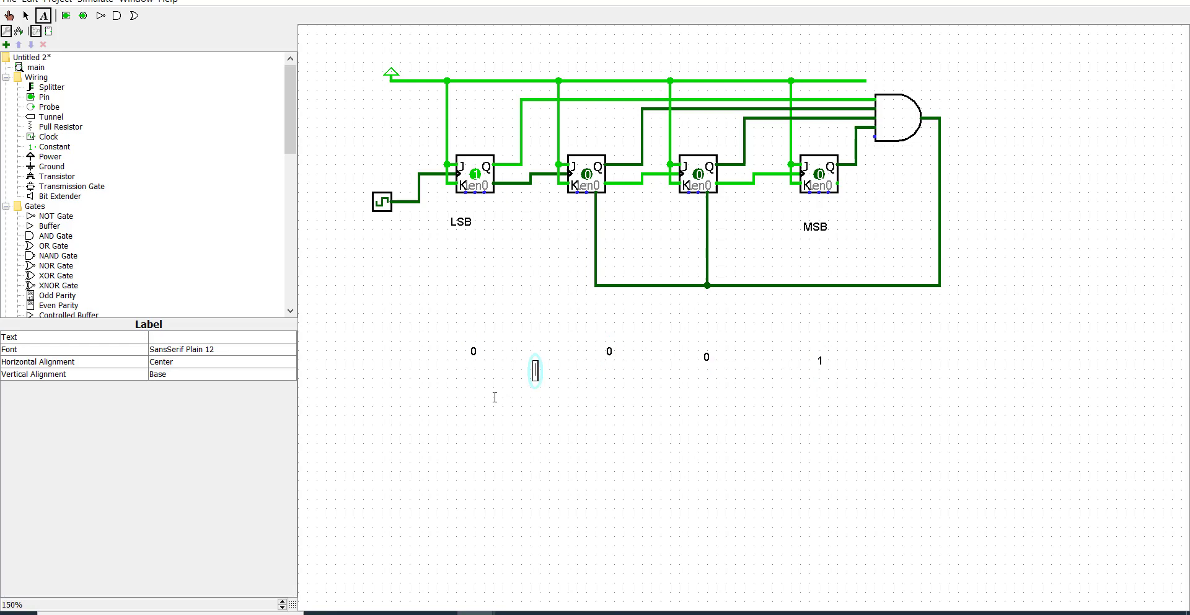
Reopen the first-row 0 labels and delete the LSB column's 0
left_click(473, 352)
left_click(609, 350)
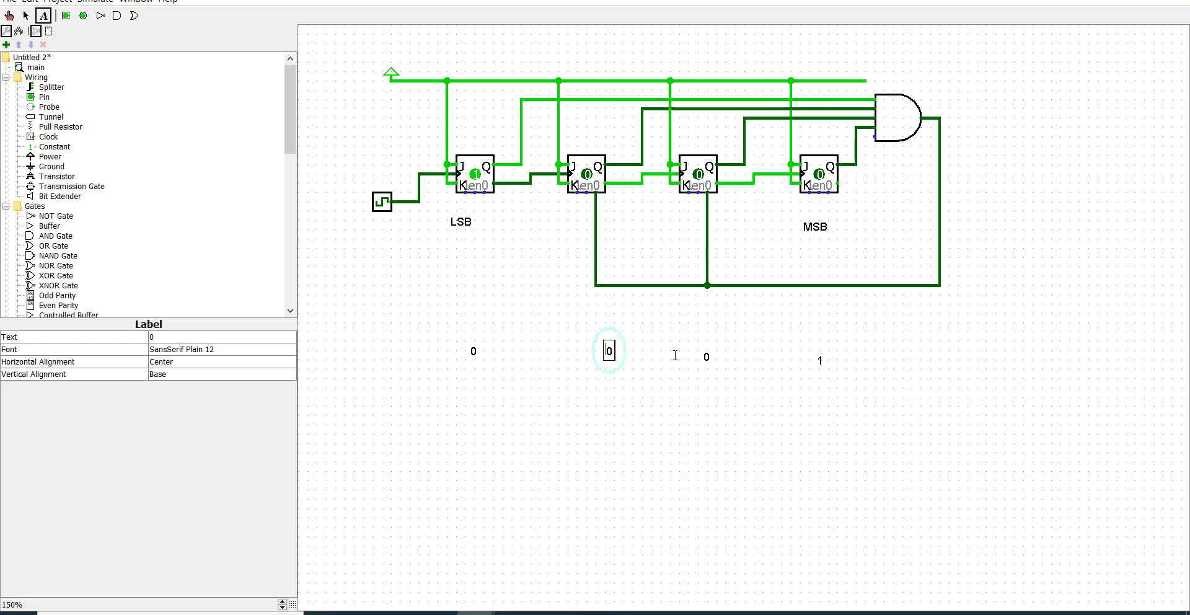
left_click(703, 356)
left_click(613, 352)
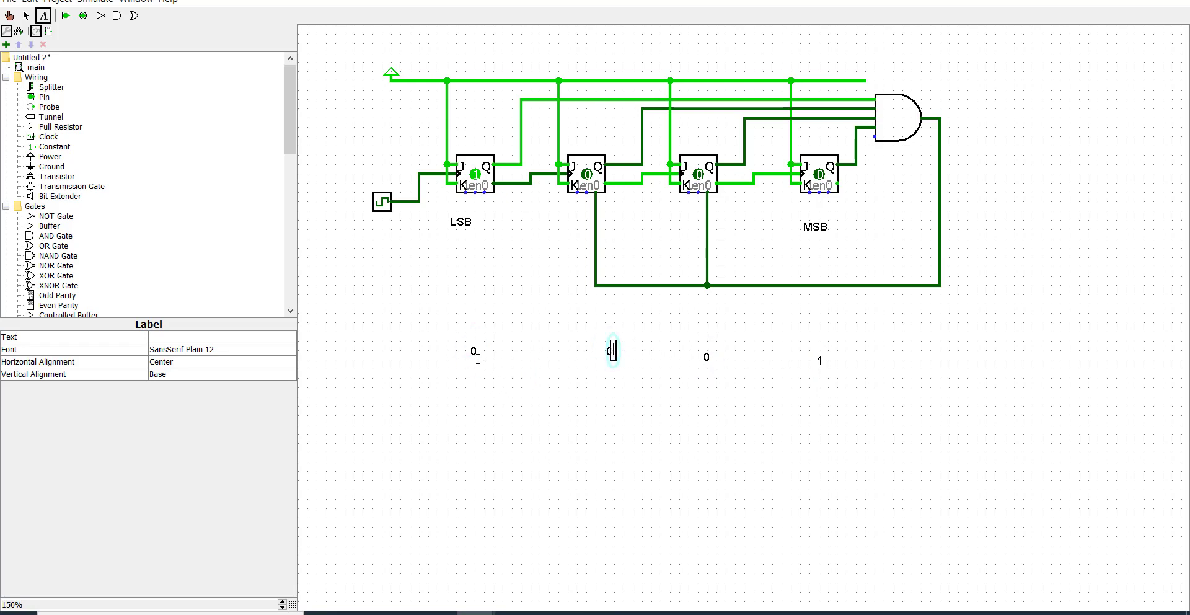
left_click(473, 351)
key("BackSpace")
Add a second row with 1 under the LSB, second and third columns
left_click(474, 393)
type("1")
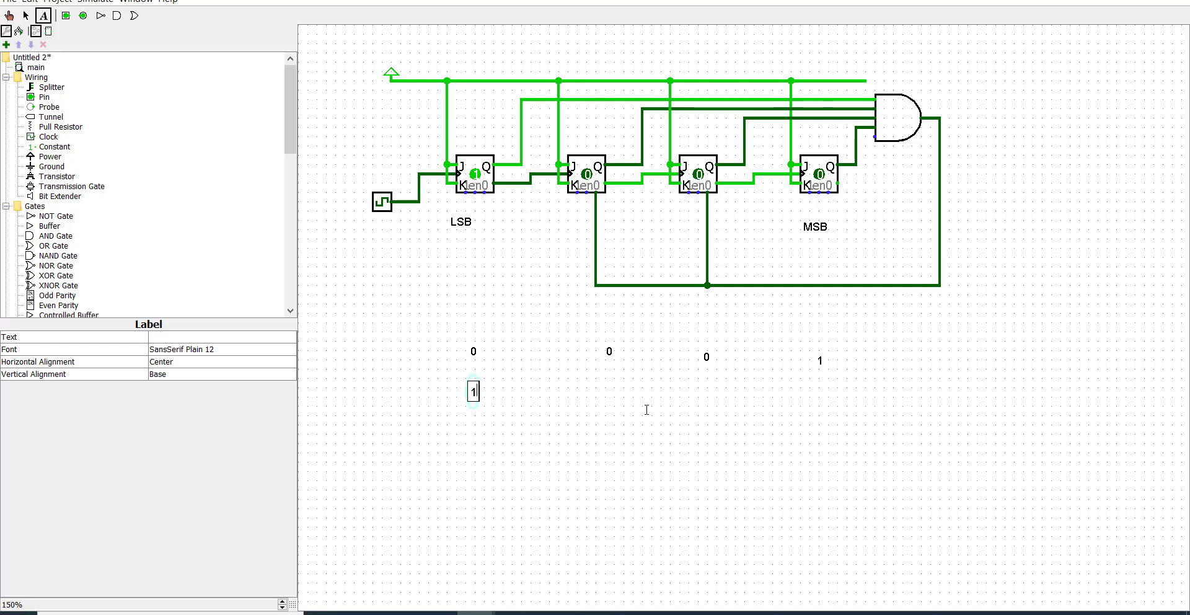
left_click(604, 392)
type("1")
left_click(699, 391)
type("1")
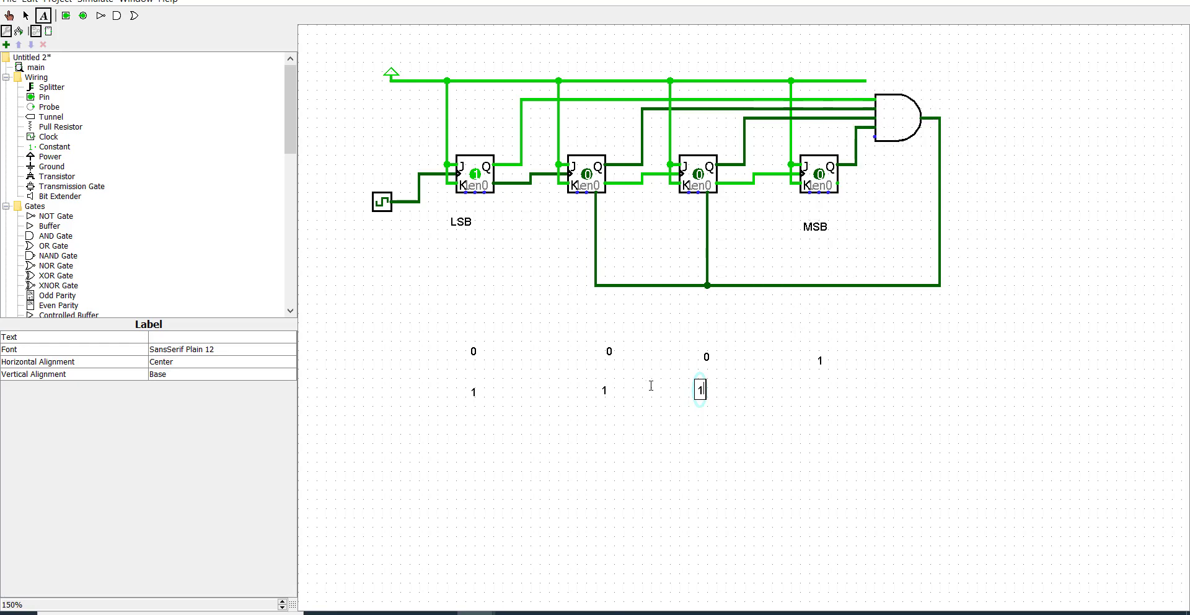
Add a third row reading 1 0 0 0 from the LSB to the MSB column
left_click(607, 428)
type("0")
left_click(693, 425)
type("0")
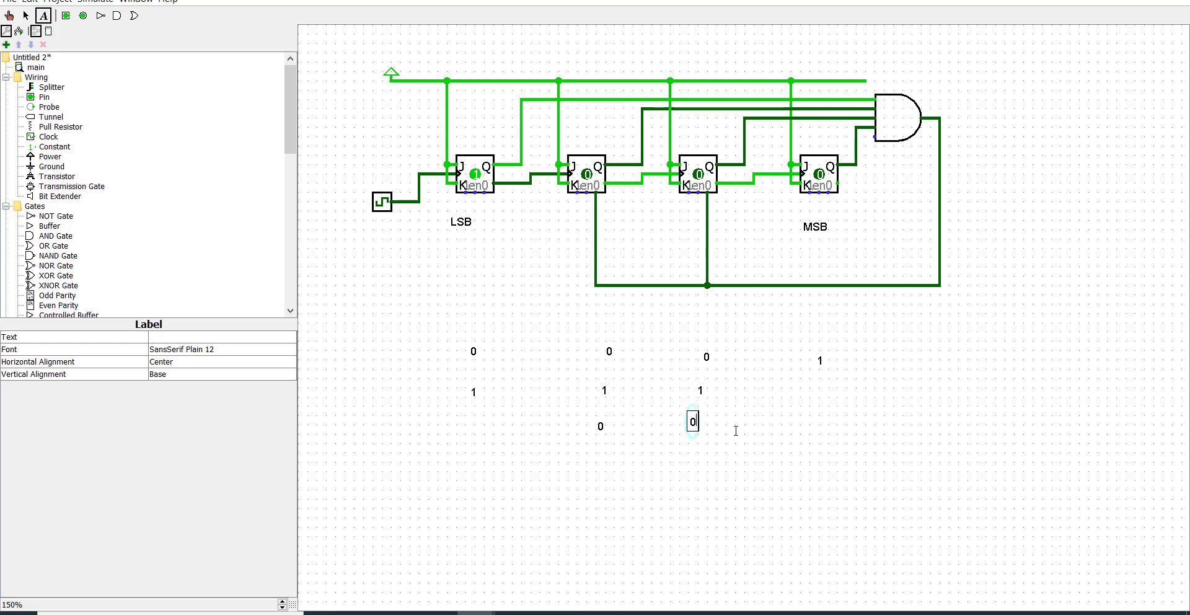
left_click(813, 428)
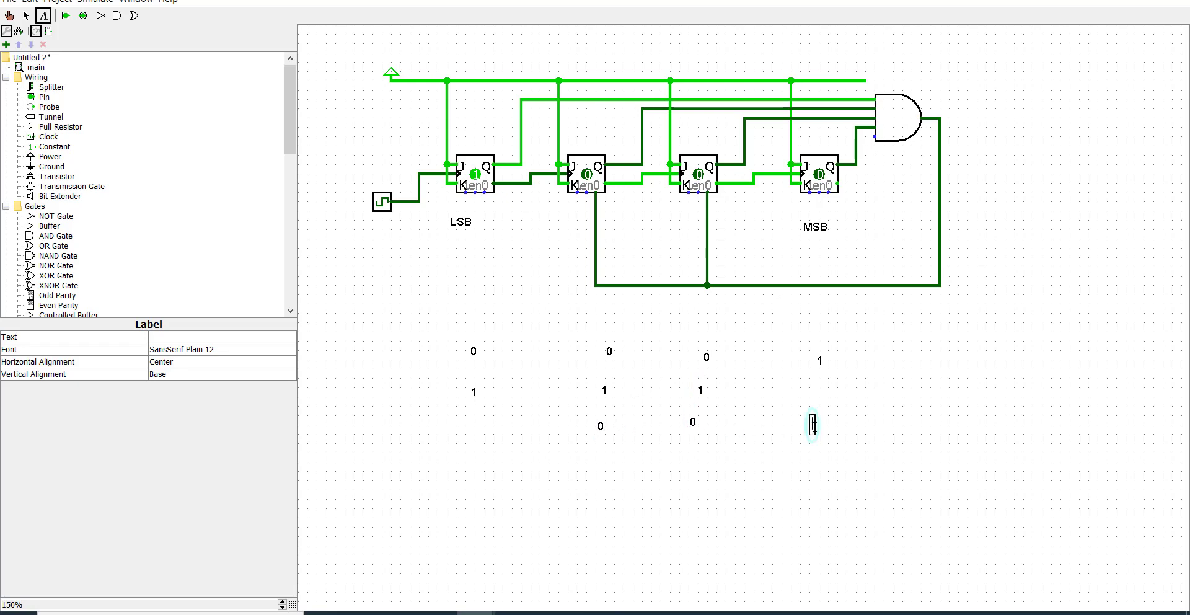
type("0")
left_click(476, 426)
type("1")
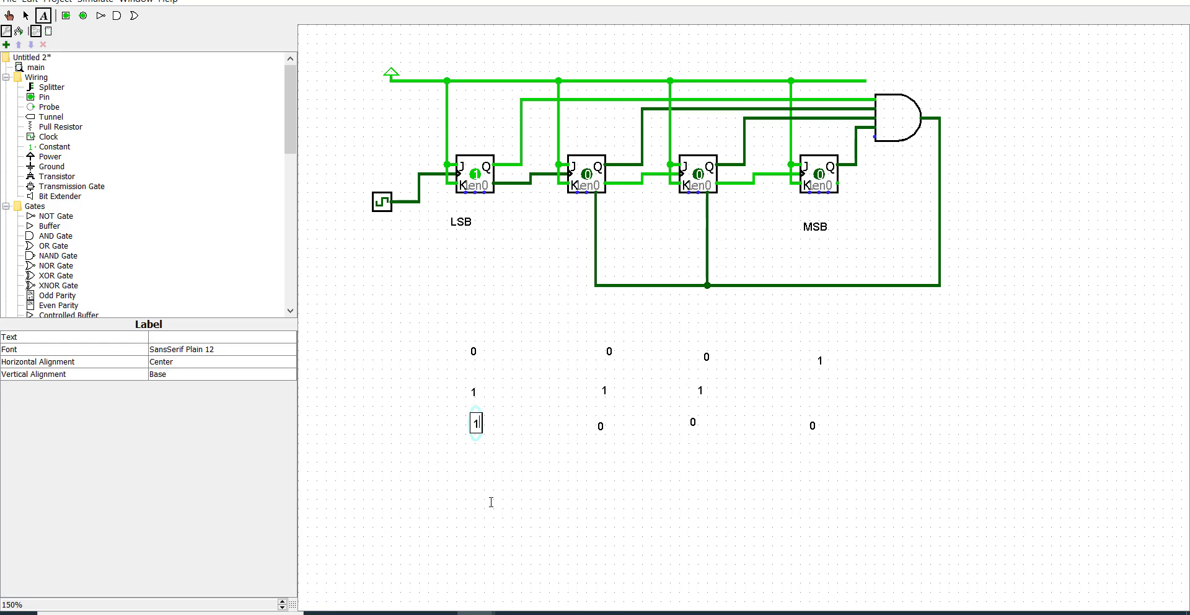
Add a fourth state-table row of 0 under all four flip-flop columns
left_click(457, 486)
type("0")
left_click(593, 480)
type("0")
left_click(685, 486)
type("0")
left_click(807, 487)
type("0")
Add a fifth row of 1 under all four columns, from MSB to LSB
left_click(811, 522)
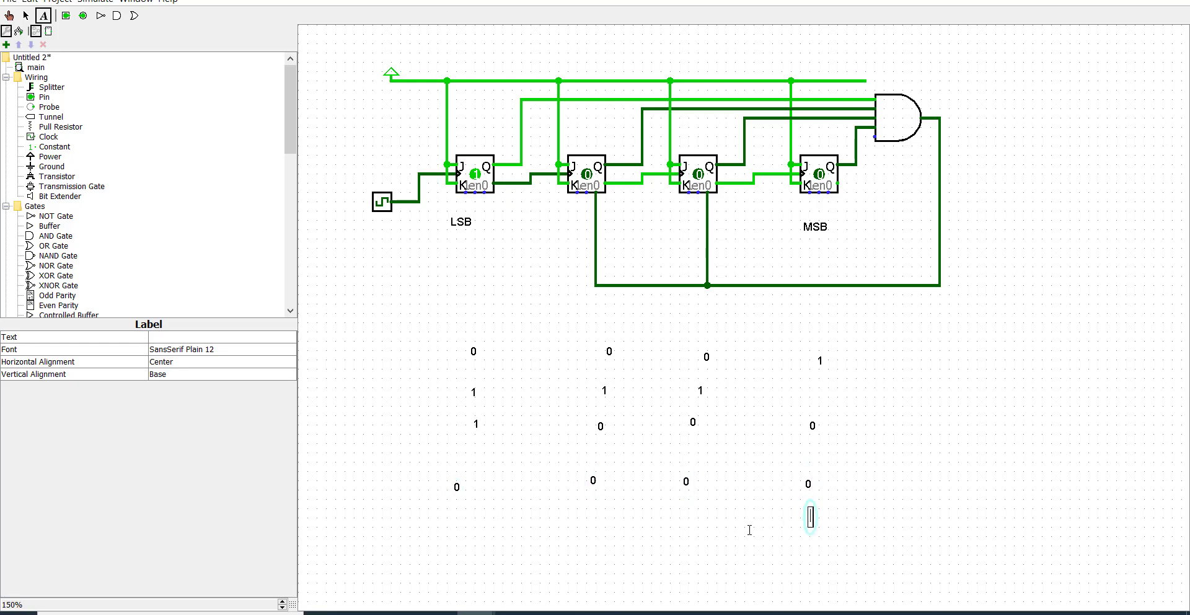
type("1")
left_click(686, 526)
type("1")
left_click(595, 525)
type("1")
left_click(455, 531)
type("1")
left_click(844, 518)
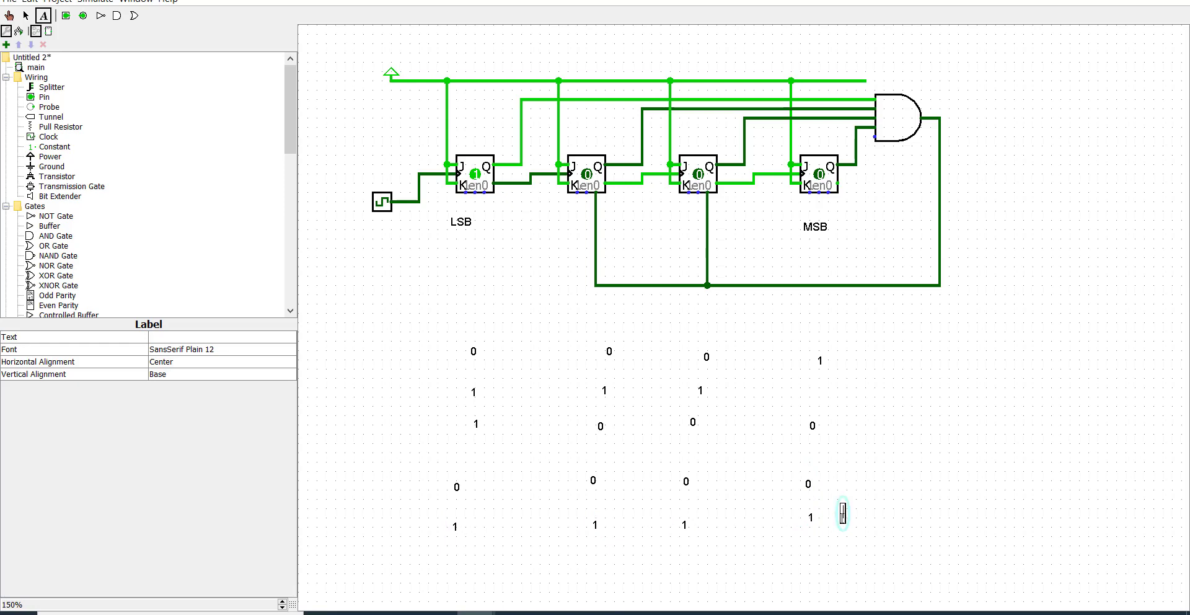
left_click(943, 400)
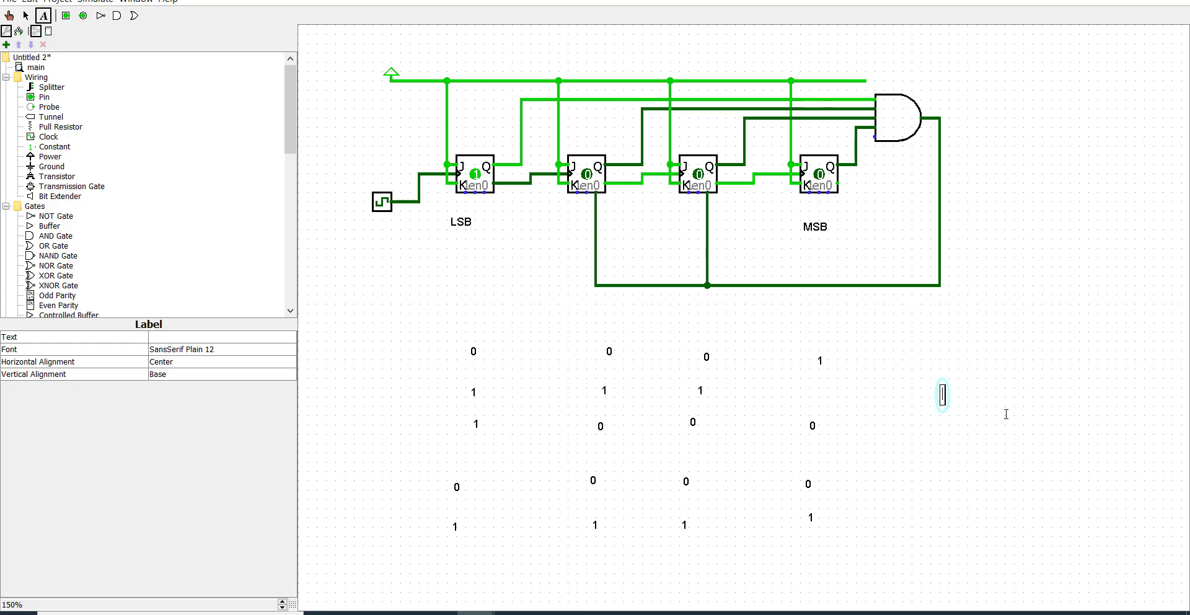
Write a new label row 0 0 0 1 to the right of the state table
left_click(1072, 393)
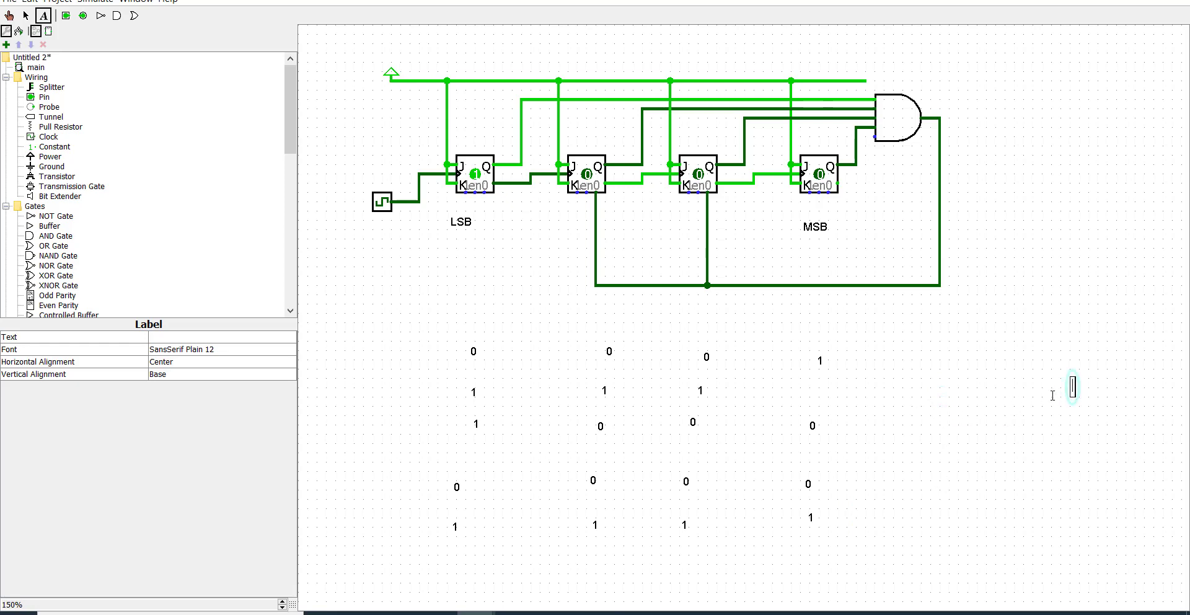
type("1")
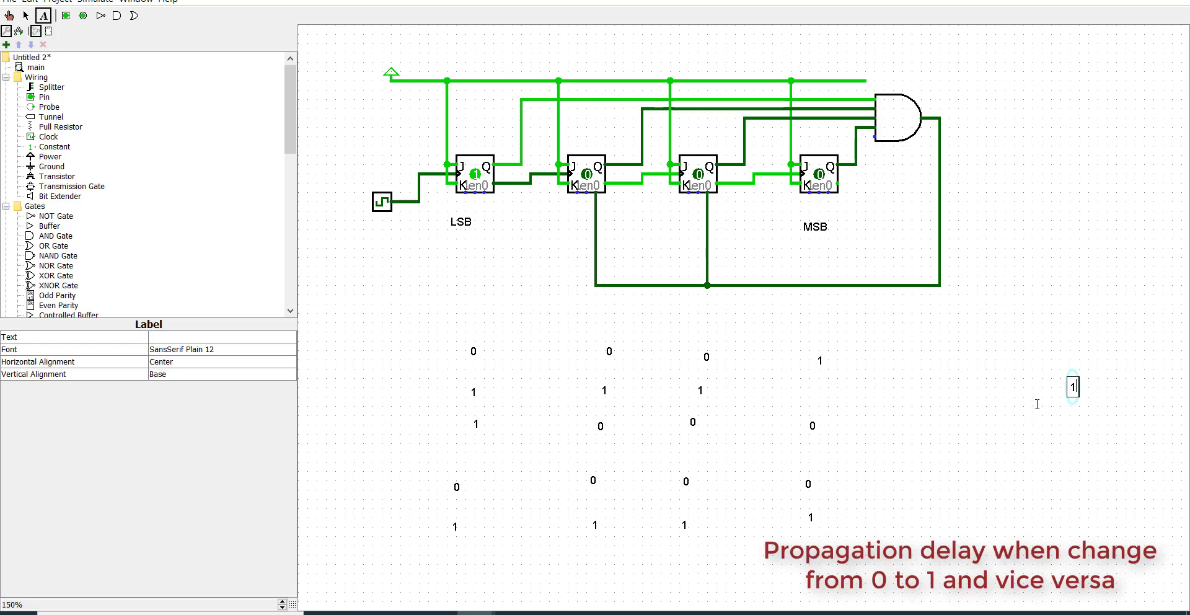
left_click(985, 392)
left_click(1019, 393)
type("0")
left_click(972, 385)
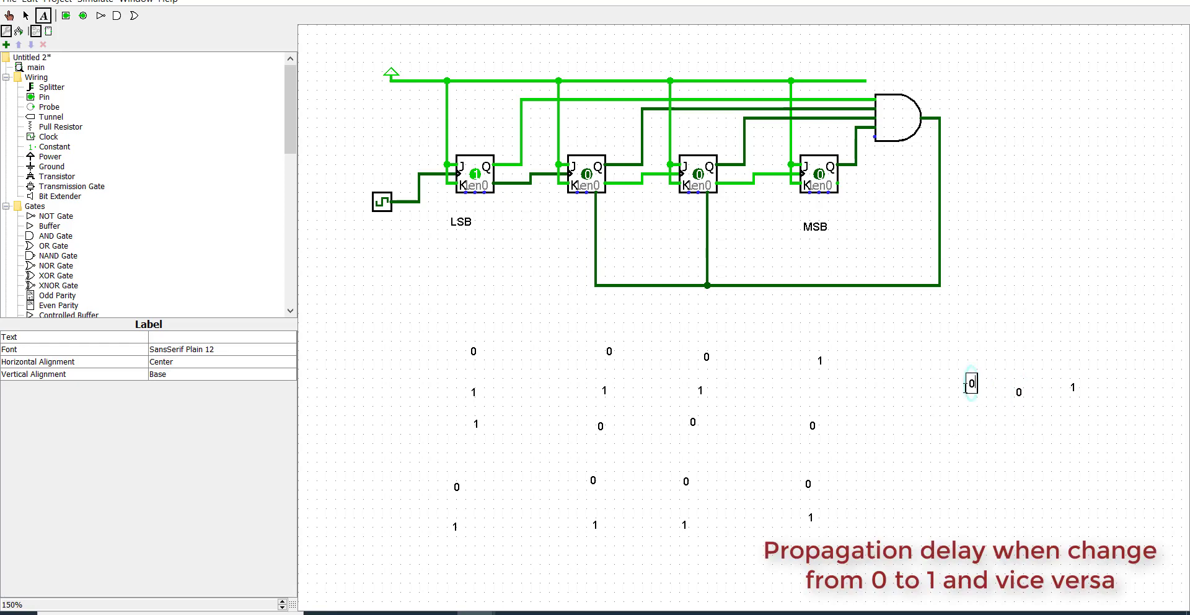
type("0")
left_click(934, 385)
type("0")
Write a second new row reading 1 1 1 0 beneath it
left_click(935, 427)
type("1")
left_click(962, 427)
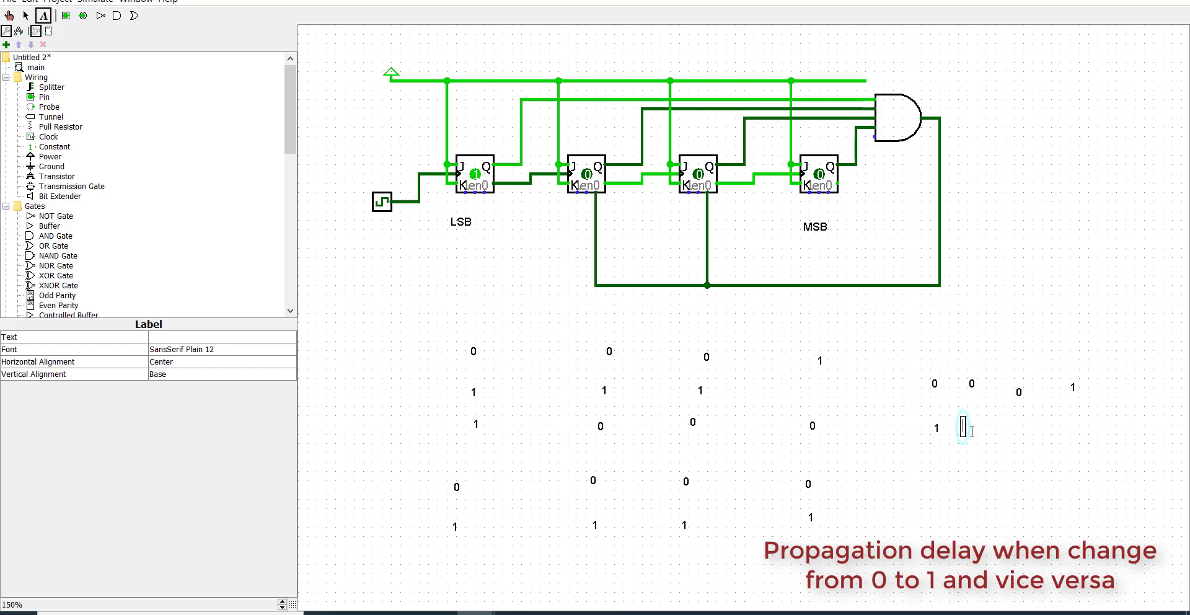
type("1")
left_click(1010, 429)
type("1")
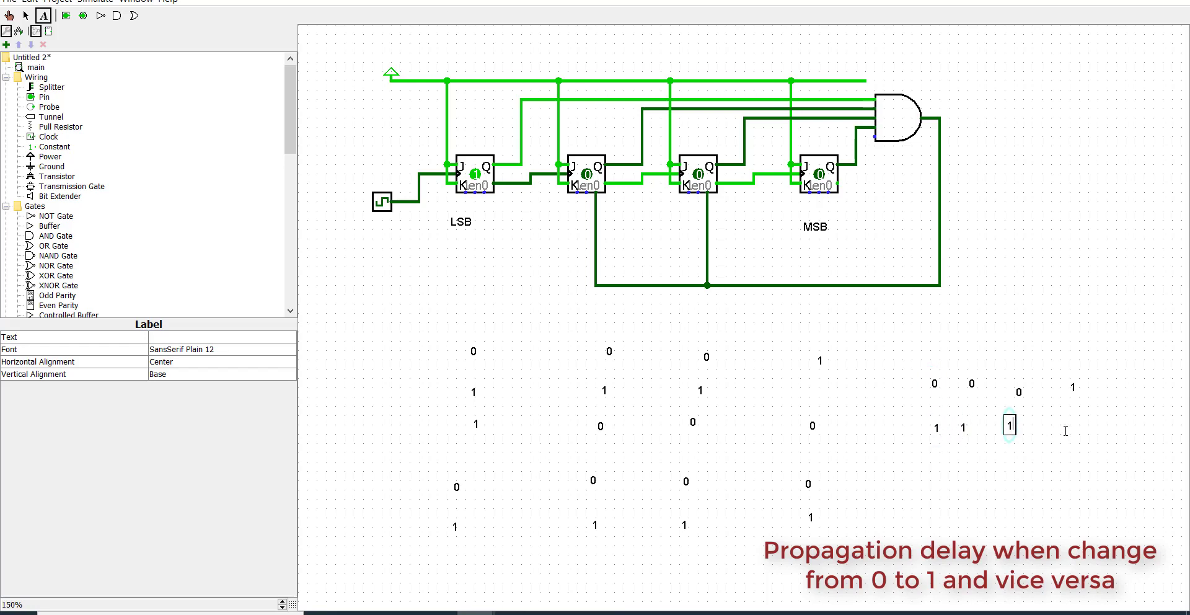
left_click(1067, 426)
type("0")
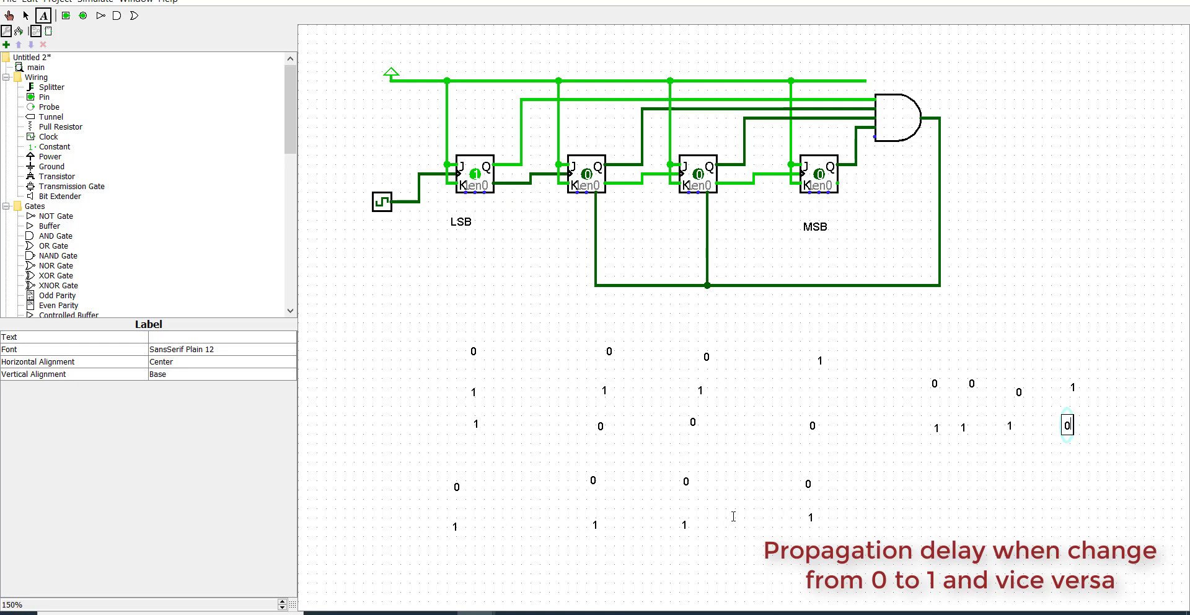
Reselect state-table labels for editing, ending on the last label at the right
left_click(803, 487)
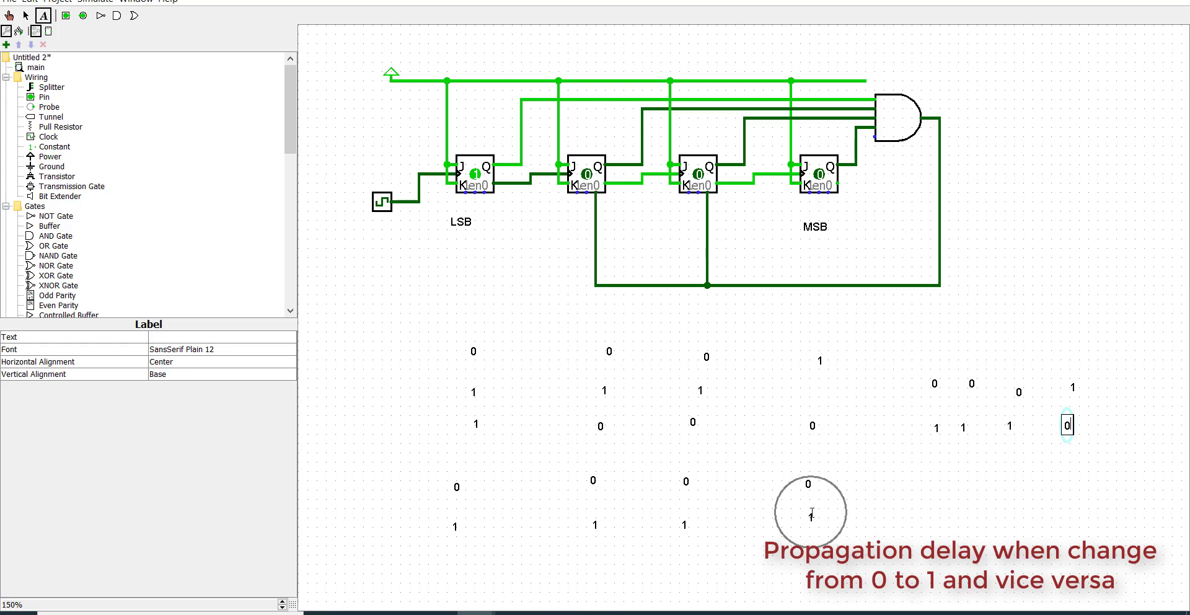
left_click(810, 511)
left_click(1067, 424)
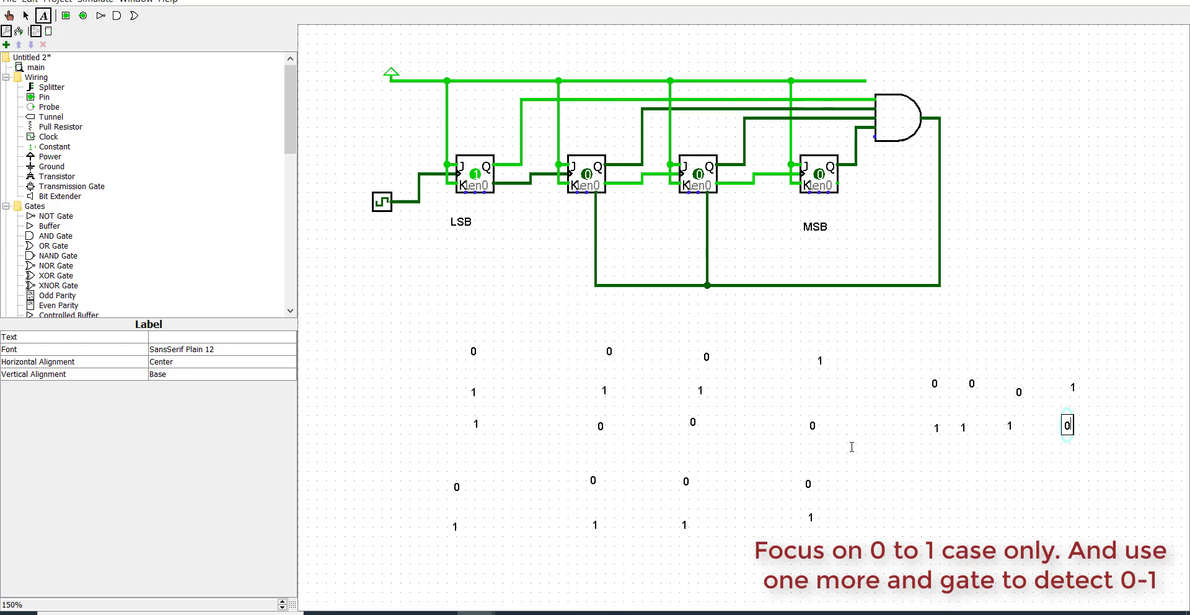
Switch back to the Select arrow tool to end text editing
left_click(27, 16)
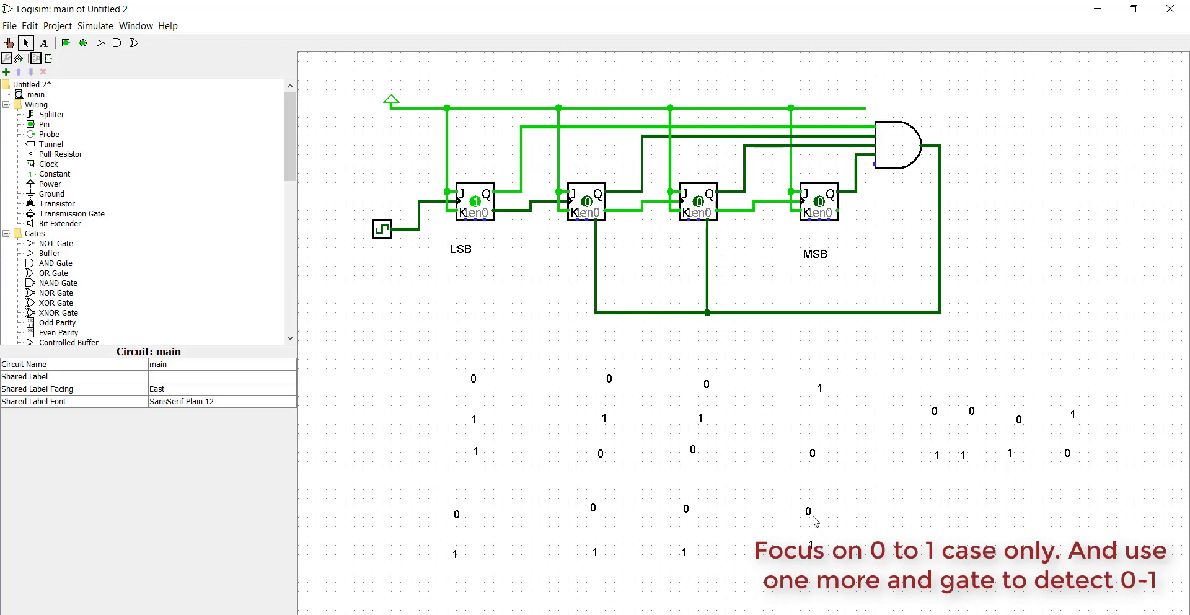
Detach and shorten the first AND gate's clear-line wire, then extend its output and MSB Q rightward
left_click(811, 550)
mouse_move(838, 192)
left_mouse_down()
mouse_move(855, 192)
mouse_move(857, 212)
mouse_move(839, 212)
left_mouse_up()
left_click(808, 513)
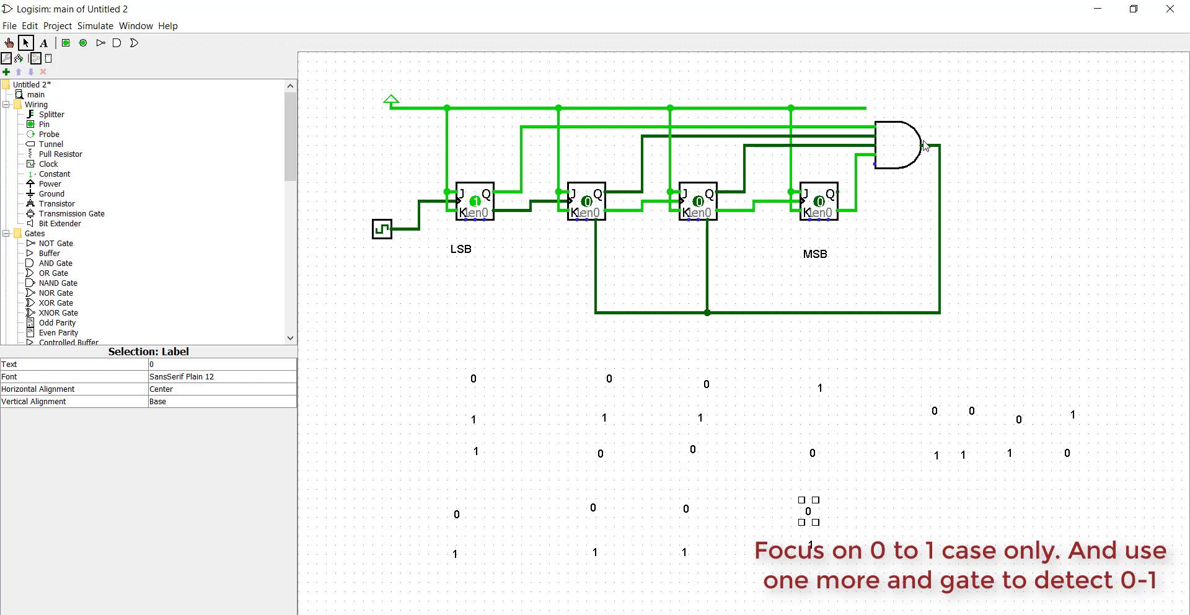
left_click_drag(922, 146, 930, 288)
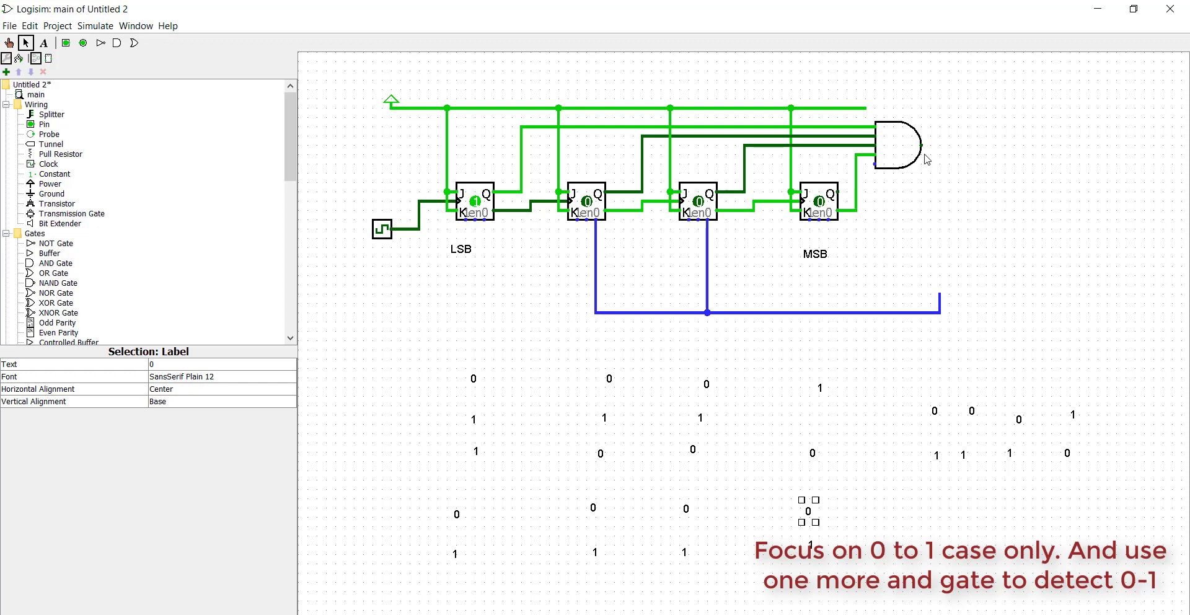
left_click_drag(923, 147, 978, 156)
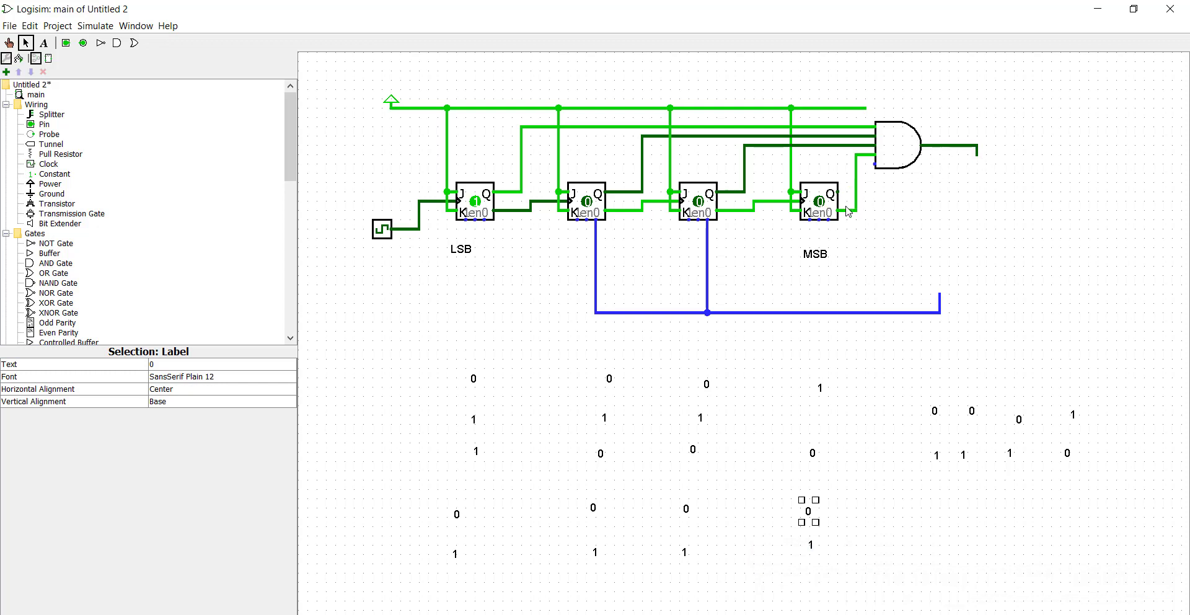
left_click_drag(839, 196, 996, 155)
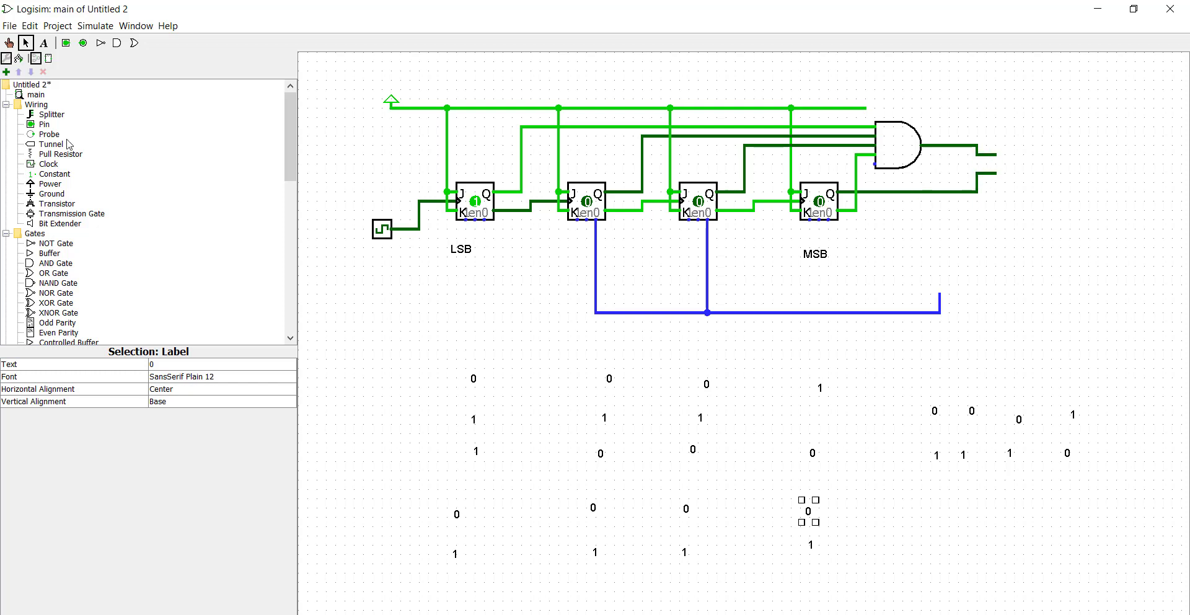
Place a second AND gate at the two wire ends, remove the clear stub, and wire its output to clear
left_click(50, 264)
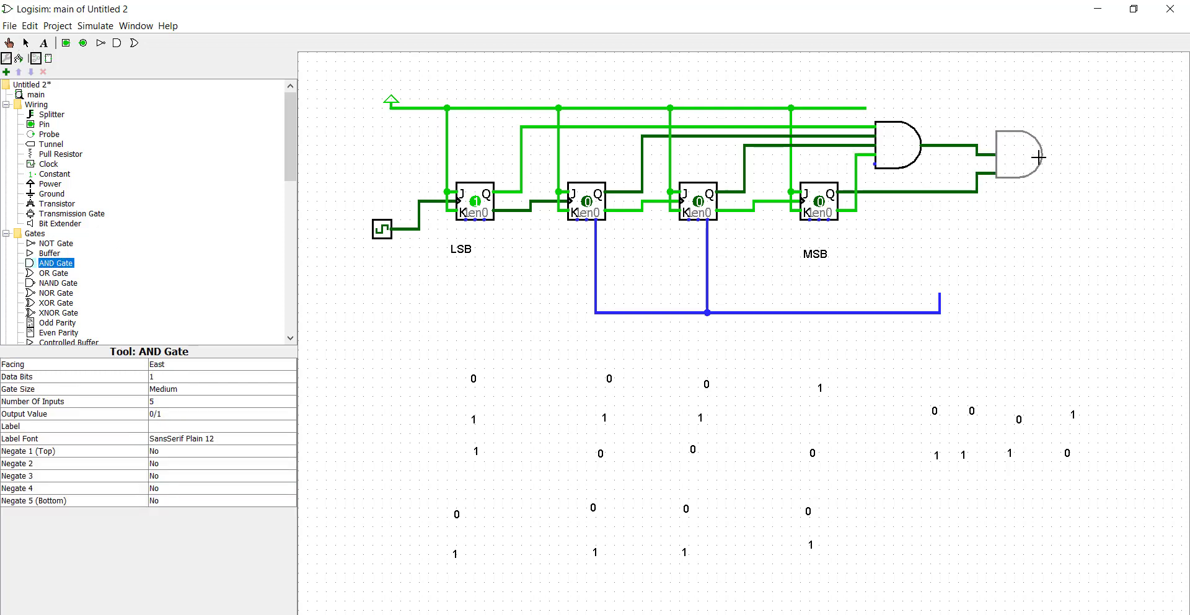
left_click(1043, 164)
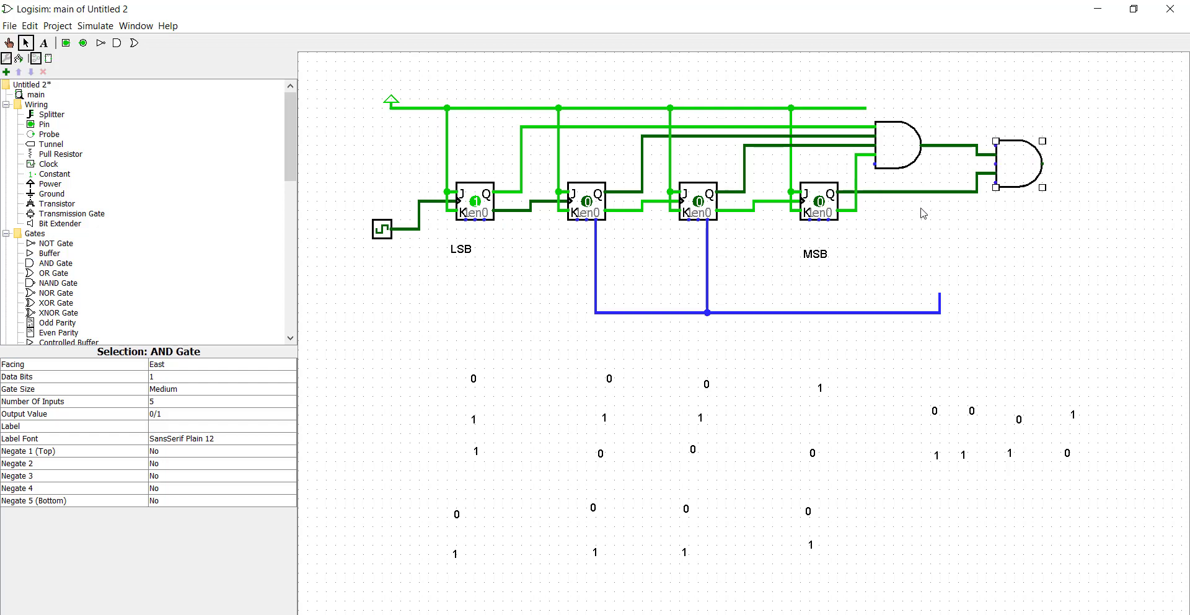
left_click_drag(940, 292, 943, 312)
left_click_drag(1042, 164, 940, 313)
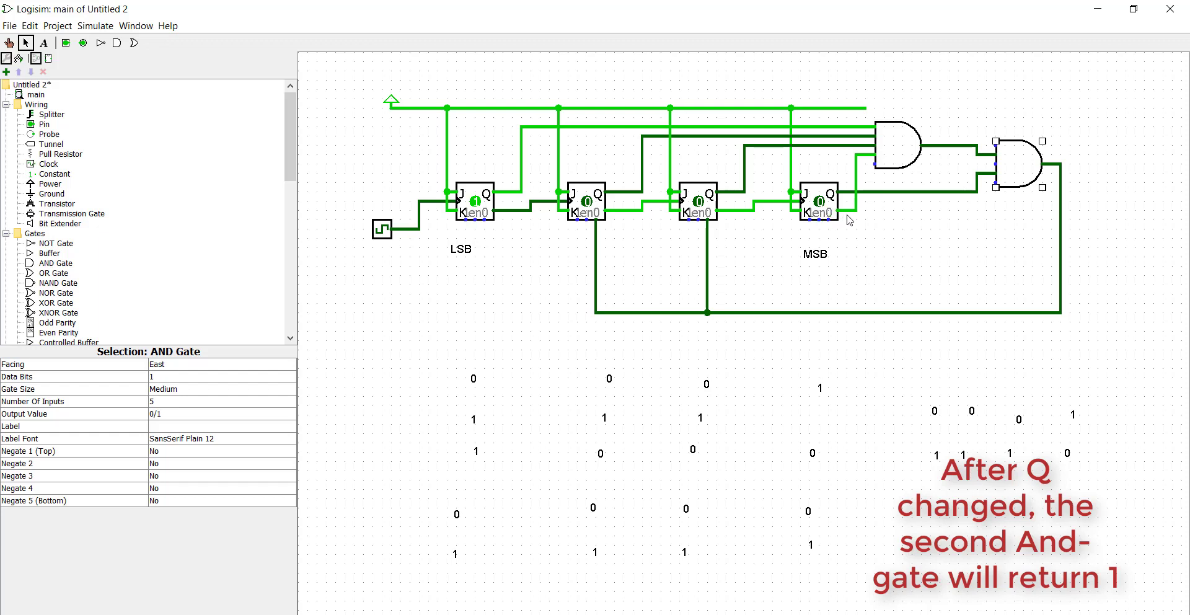
left_click(900, 147)
left_click(912, 103)
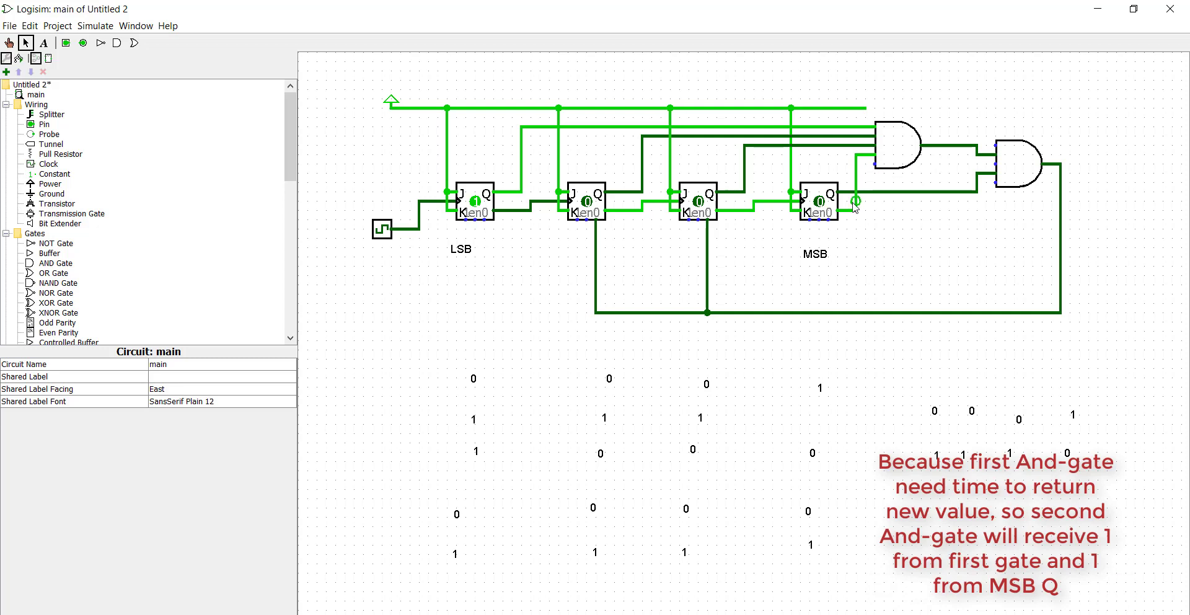
left_click(1005, 173)
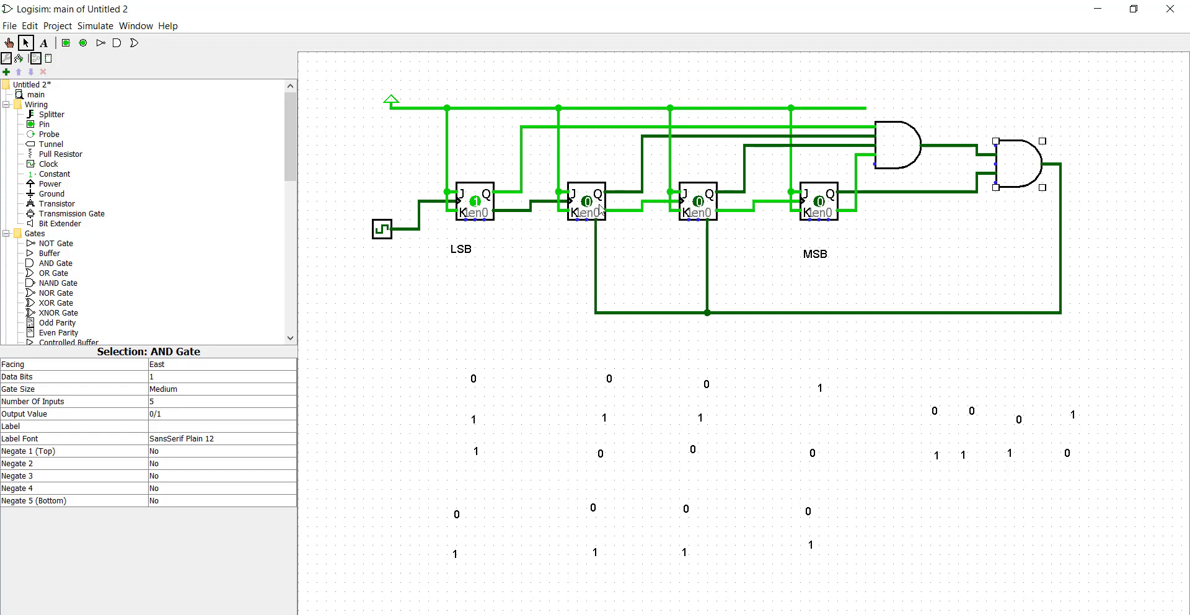
With the Poke tool, toggle the LSB flip-flop and clock the counter until it reads 1 1 1 0
left_click(9, 43)
left_click(476, 206)
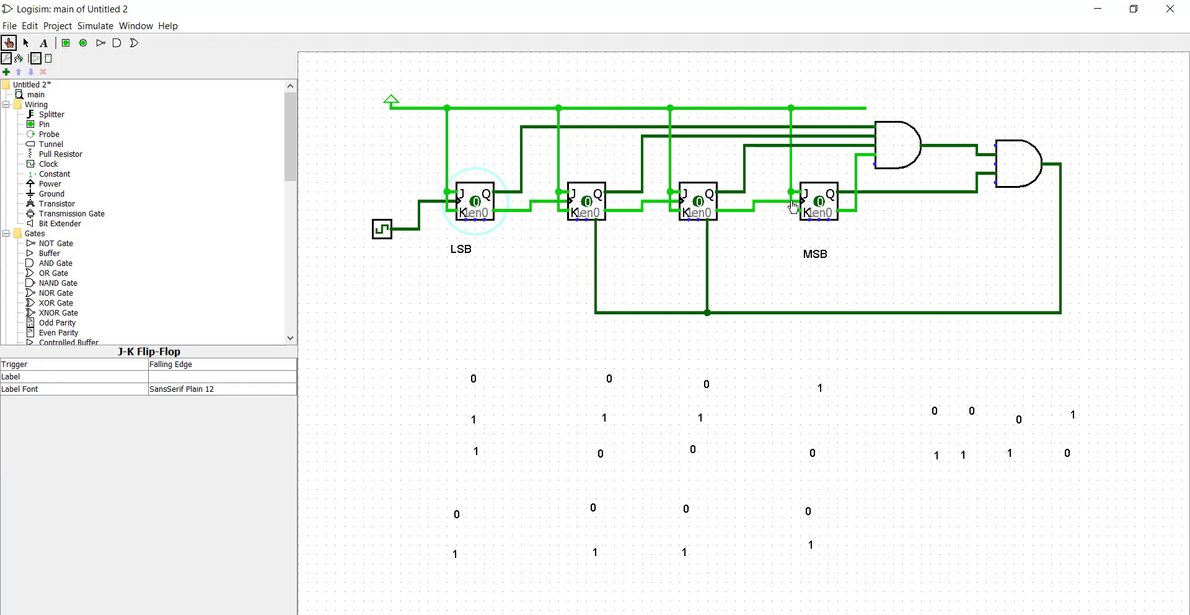
left_click(381, 229)
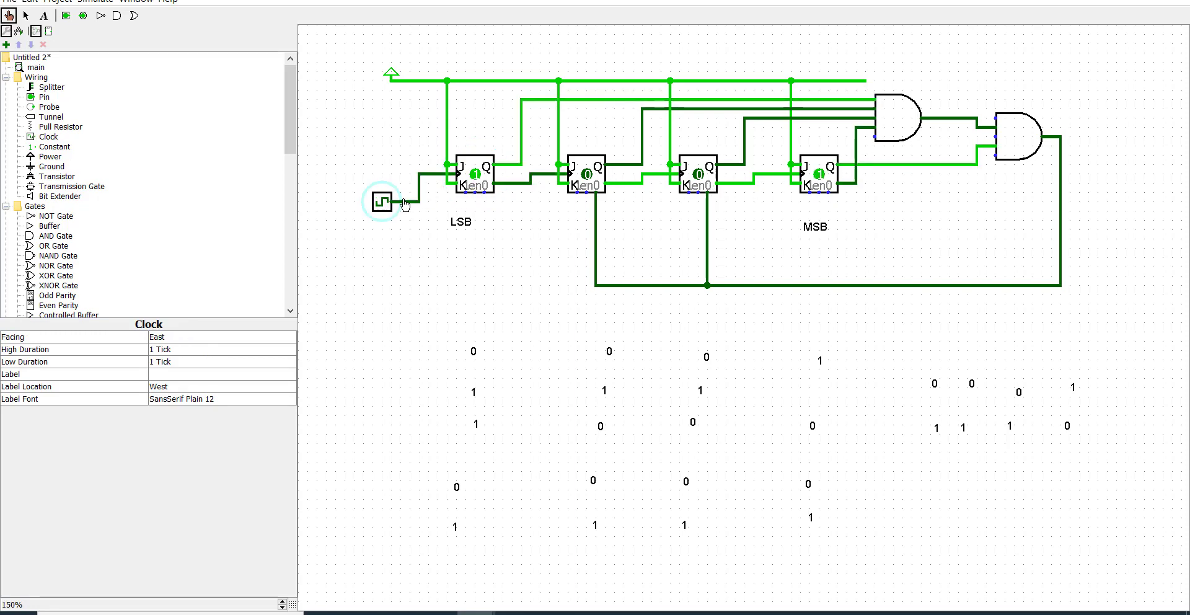
left_click(384, 205)
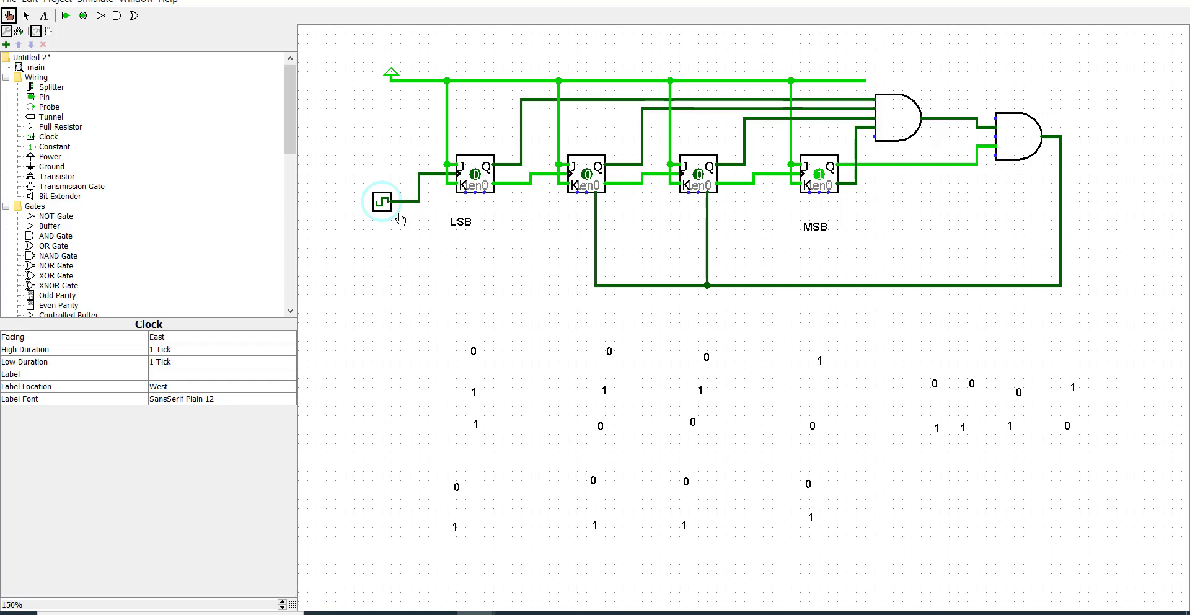
left_click(381, 208)
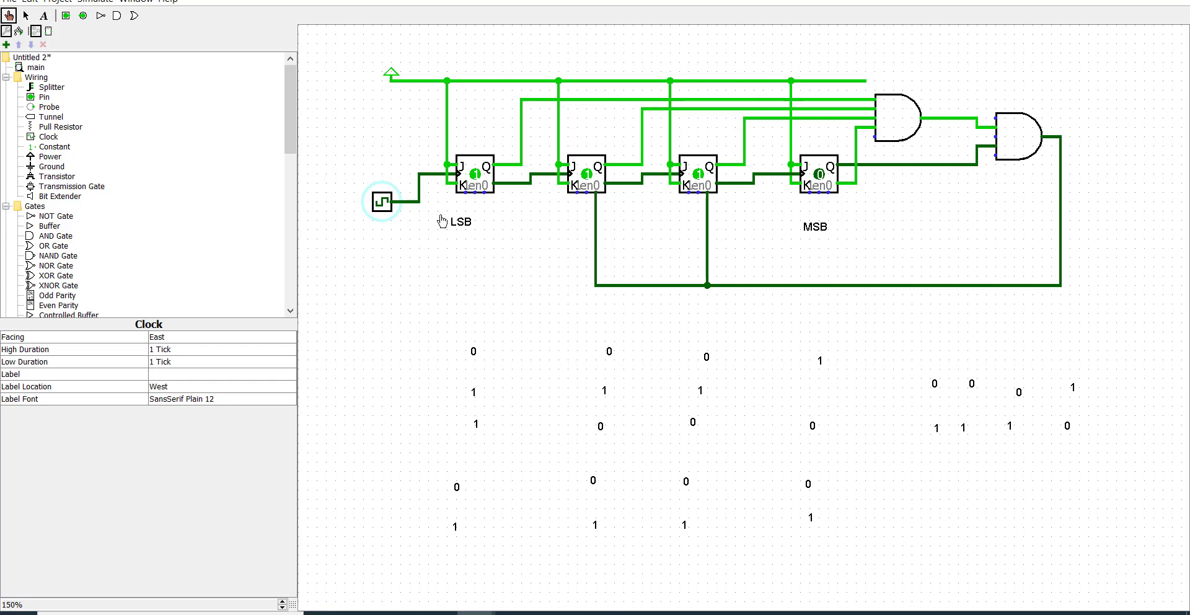
Pulse the clock repeatedly through the reset point until the flip-flops read 0 1 1 0
double_click(383, 214)
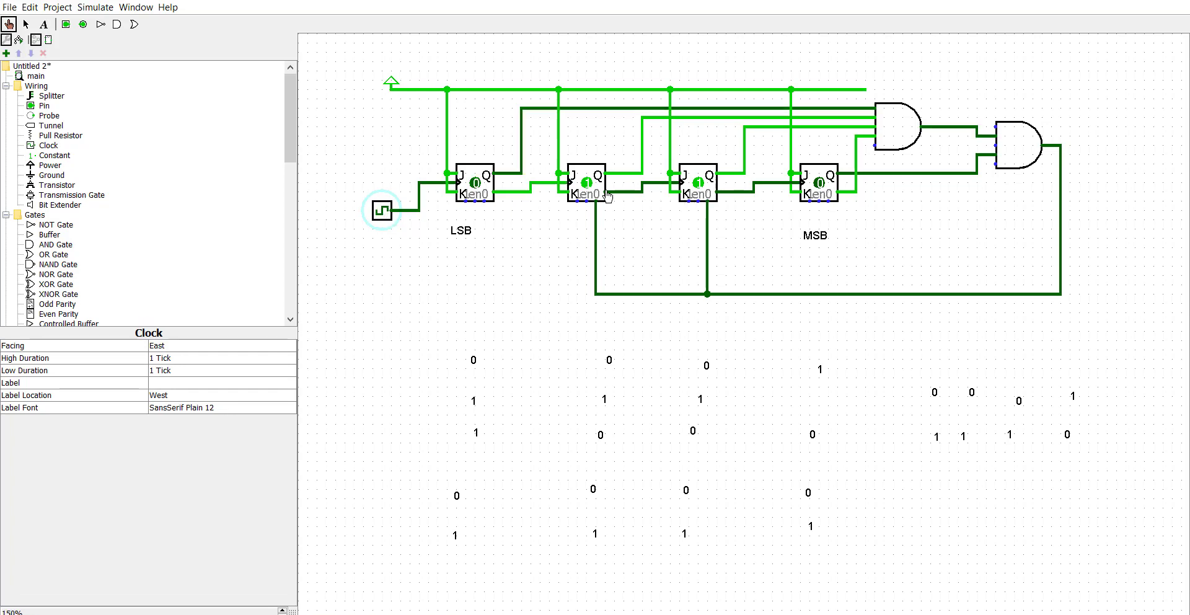
double_click(383, 213)
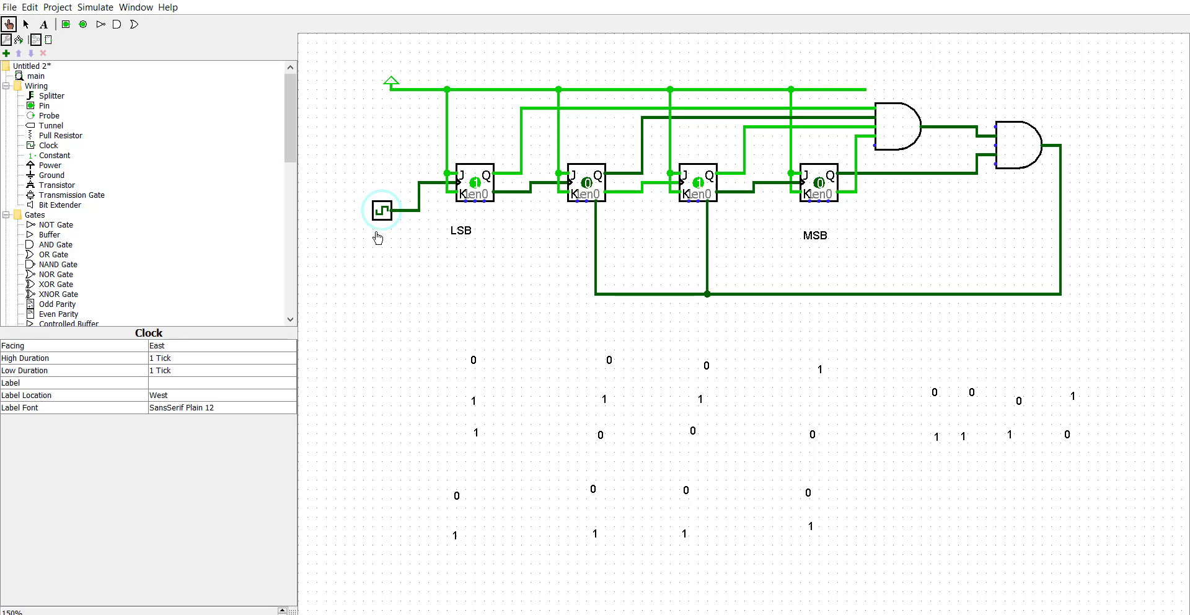
double_click(382, 210)
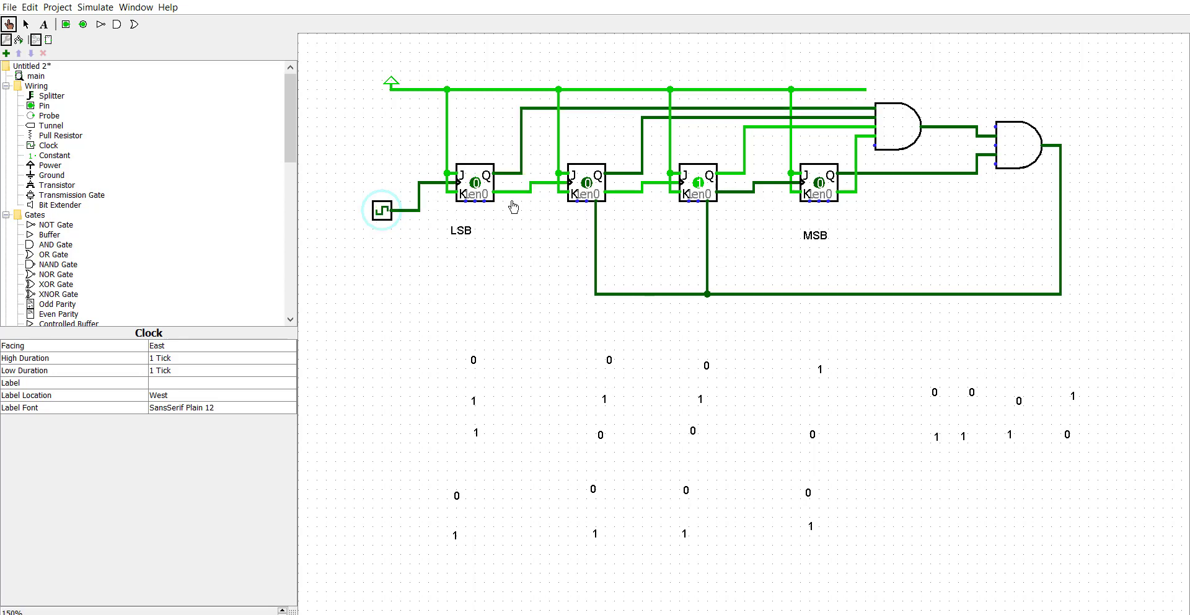
double_click(382, 213)
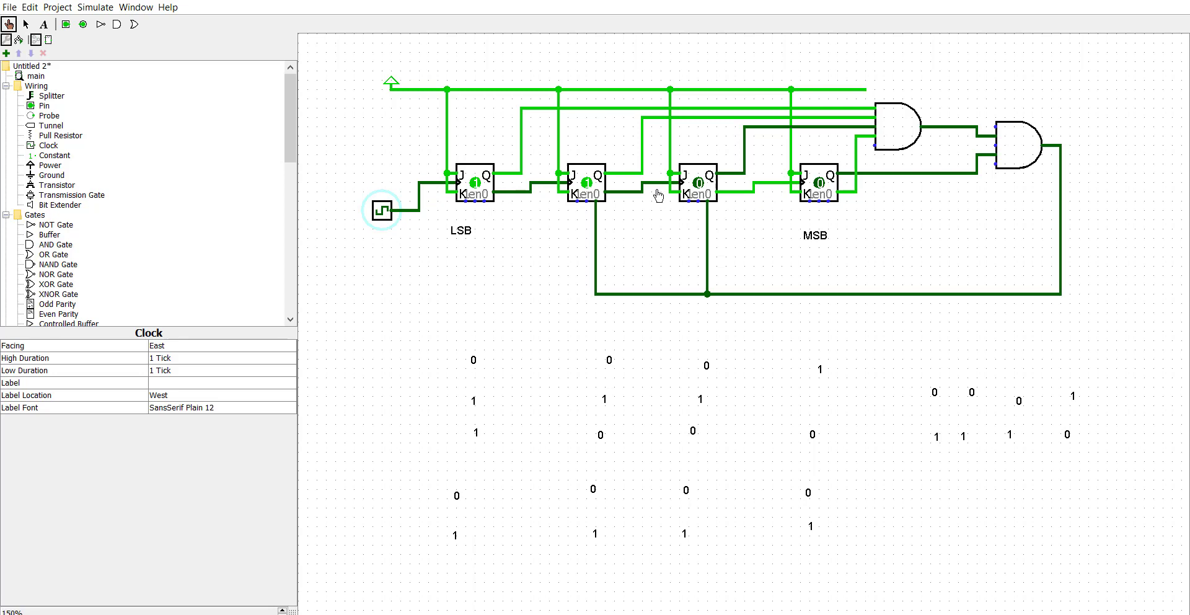
left_click(382, 212)
left_click(383, 211)
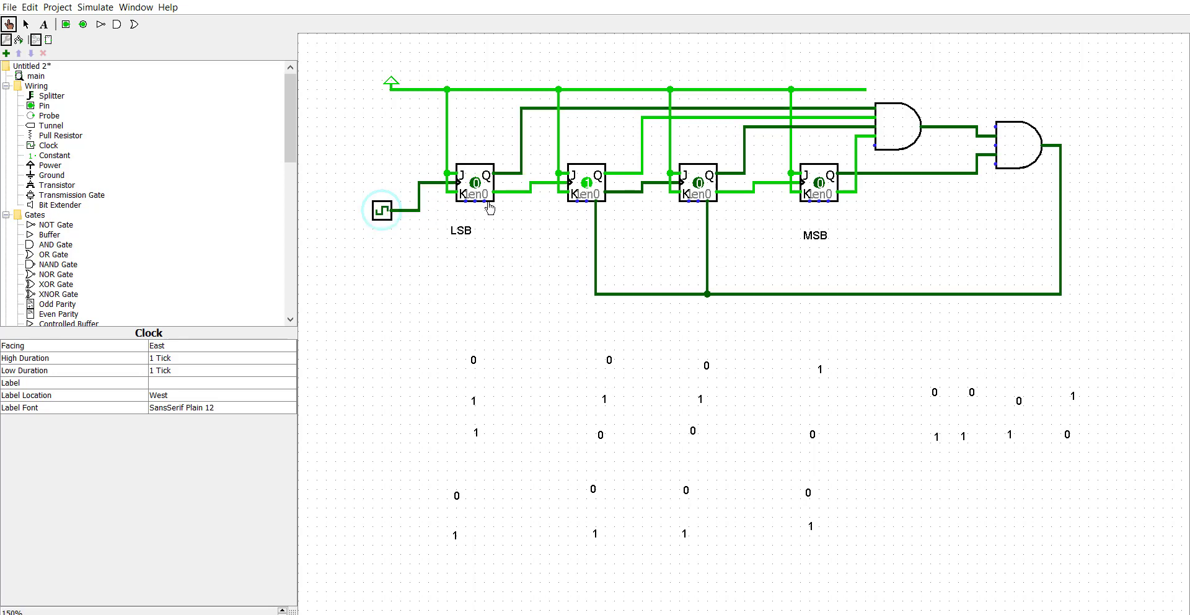
double_click(382, 212)
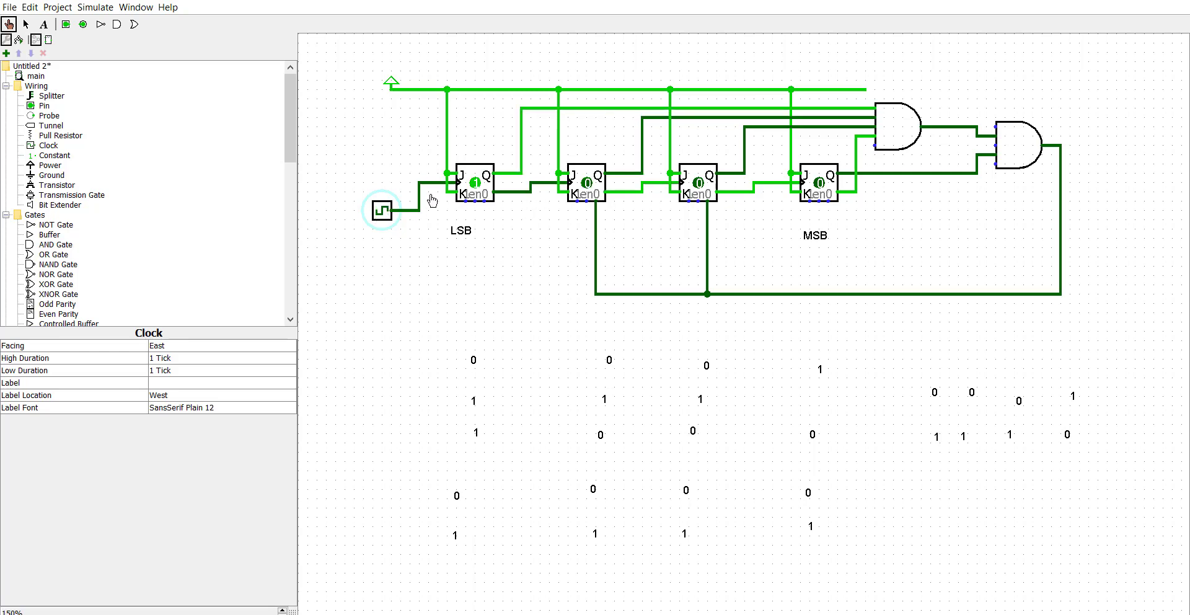
double_click(382, 211)
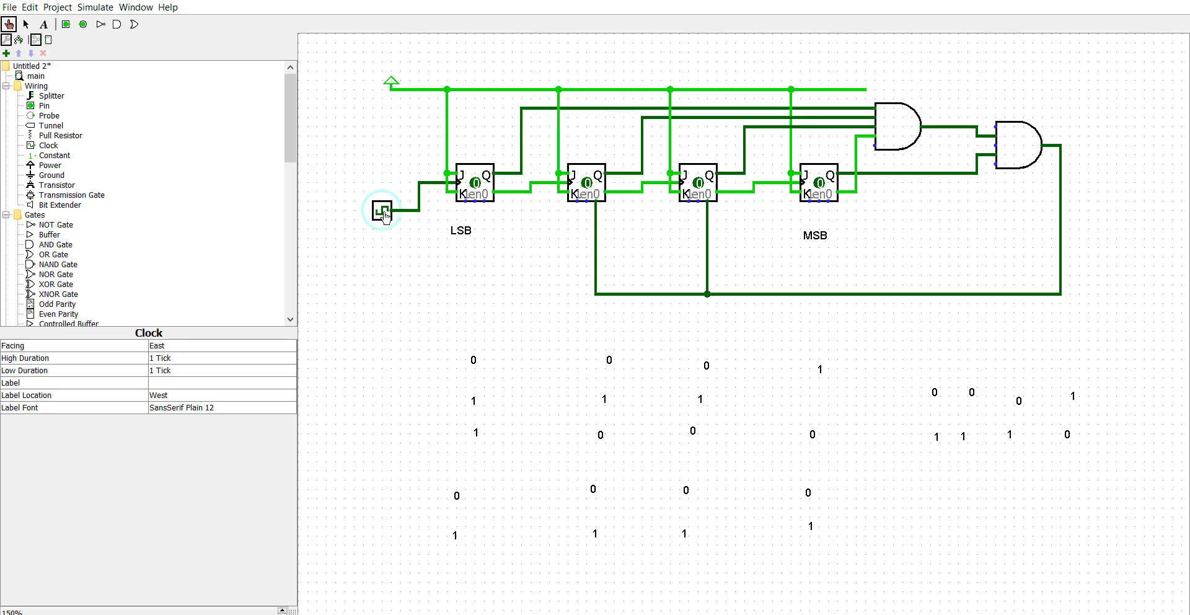
double_click(383, 211)
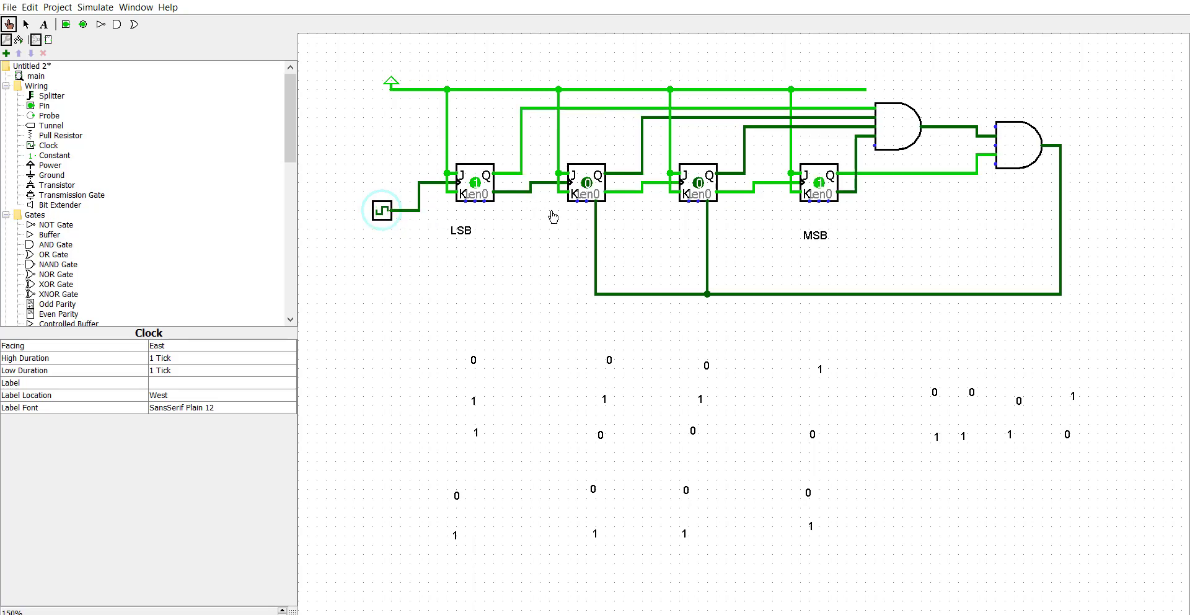
double_click(380, 213)
double_click(381, 212)
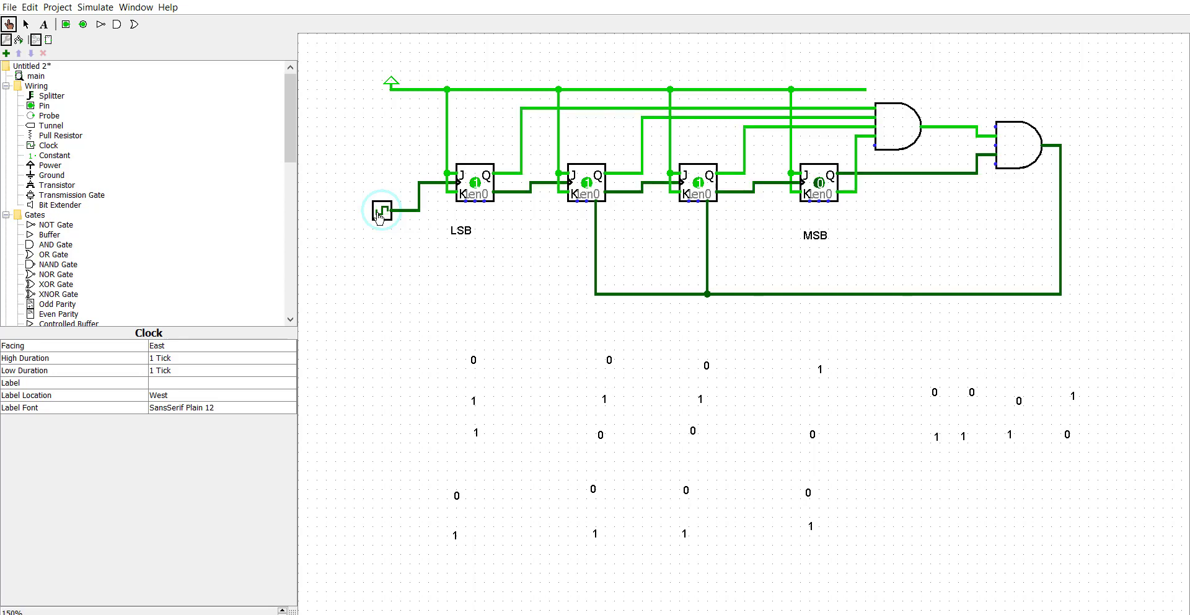
double_click(380, 212)
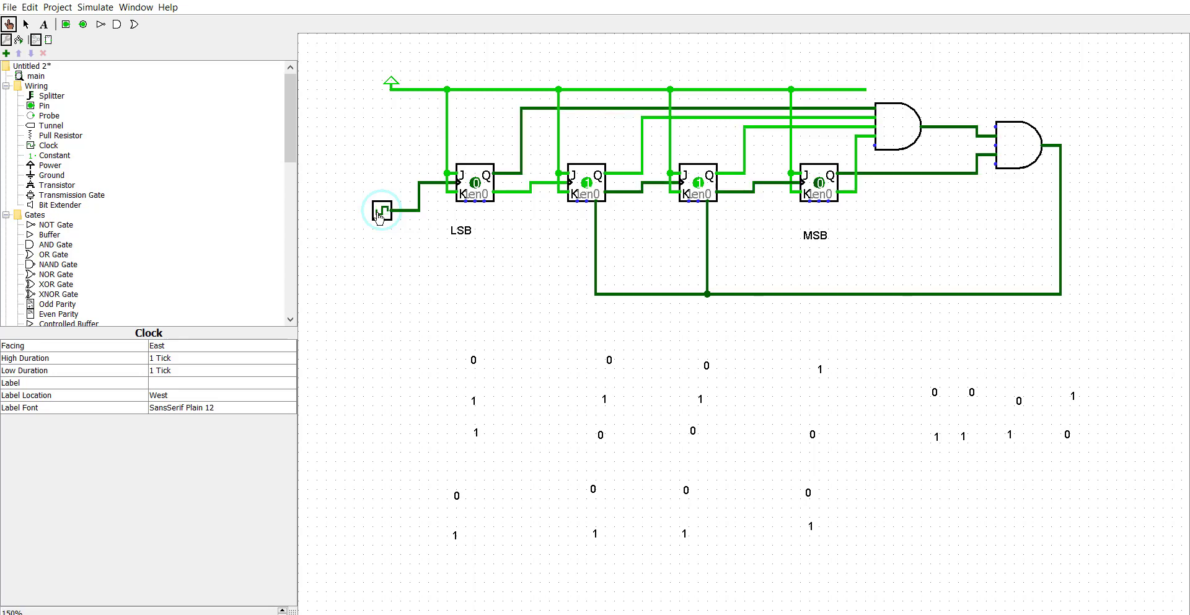